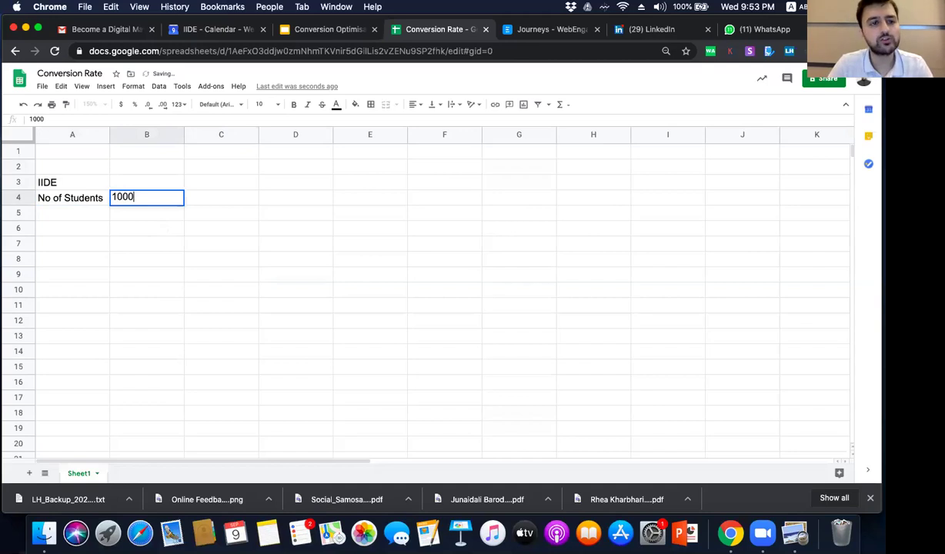
Step: Add a Sales Target label in A5 with the value 1000 beside it in B5
{"action": "left_click", "coordinate": [73, 213]}
{"action": "type", "text": "Sales Target"}
{"action": "key", "text": "Tab"}
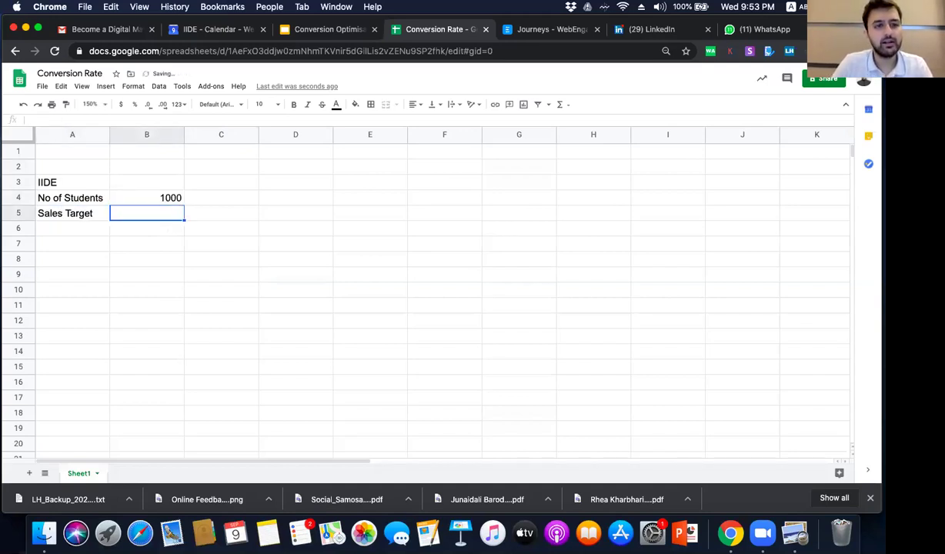
{"action": "type", "text": "1000"}
{"action": "key", "text": "Return"}
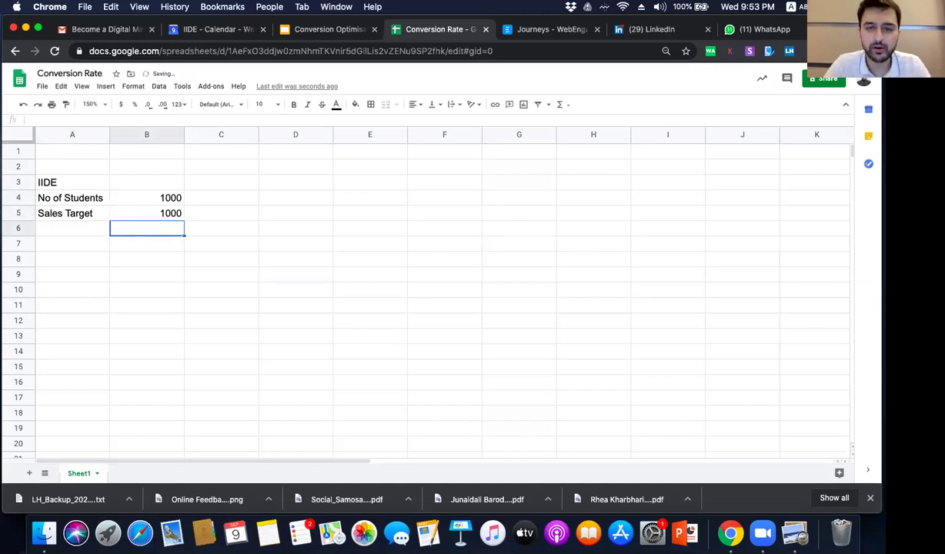
Step: Enter the column headers Leads in C8 and Conversion Rate in D8
{"action": "key", "text": "Down"}
{"action": "key", "text": "Down"}
{"action": "key", "text": "Right"}
{"action": "key", "text": "Up"}
{"action": "key", "text": "Right"}
{"action": "key", "text": "Down"}
{"action": "key", "text": "Left"}
{"action": "type", "text": "Leads"}
{"action": "key", "text": "Return"}
{"action": "key", "text": "Up"}
{"action": "key", "text": "Right"}
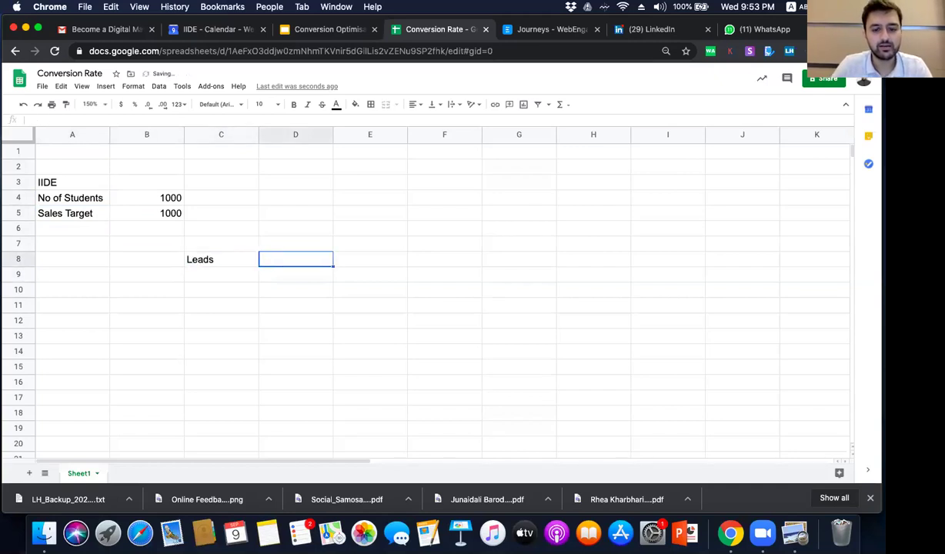
{"action": "type", "text": "Conversion Rate"}
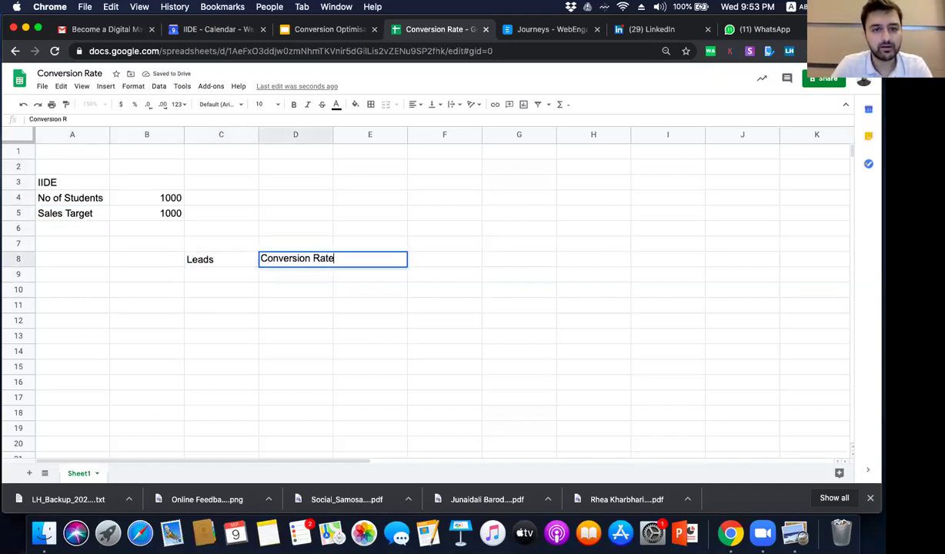
{"action": "key", "text": "Return"}
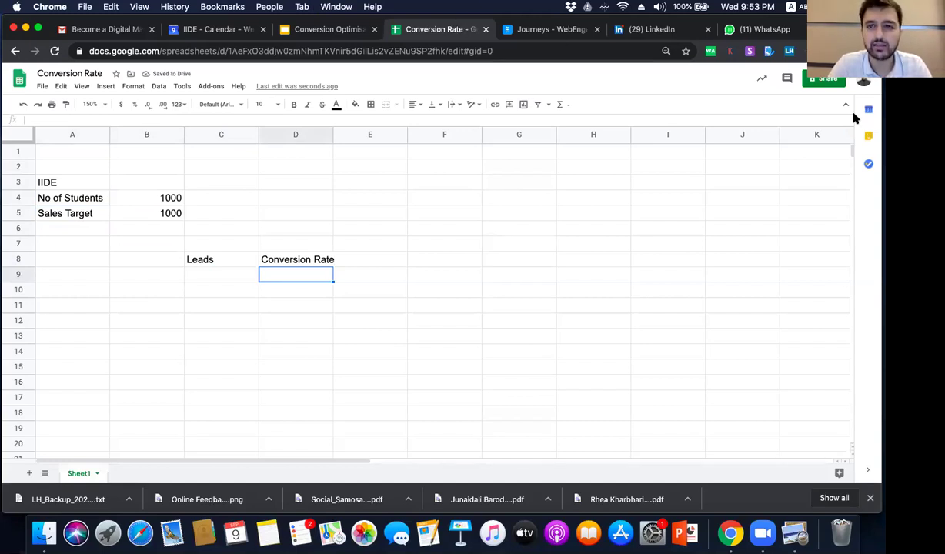
Step: Widen column D slightly to fit its header and add the header Sales in E8
{"action": "left_click", "coordinate": [331, 133]}
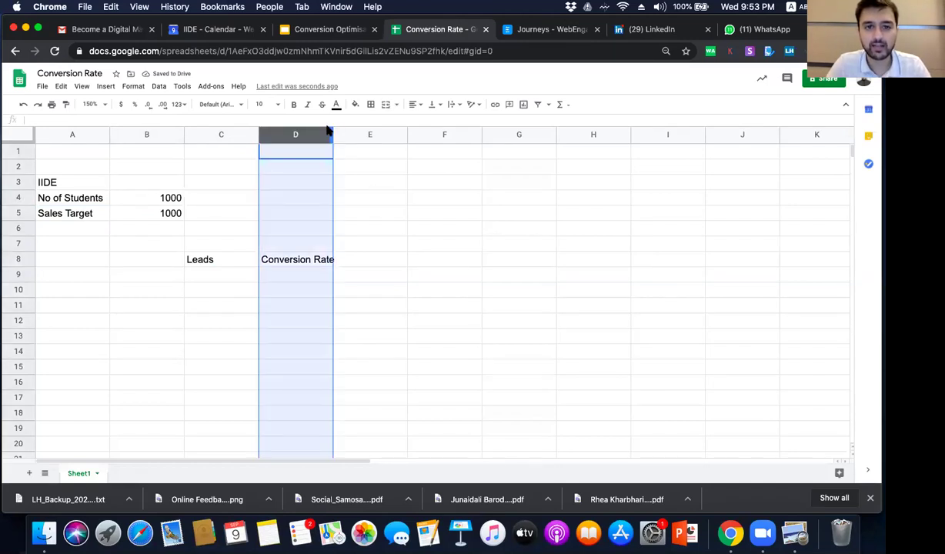
{"action": "left_click_drag", "start_coordinate": [333, 133], "coordinate": [337, 132]}
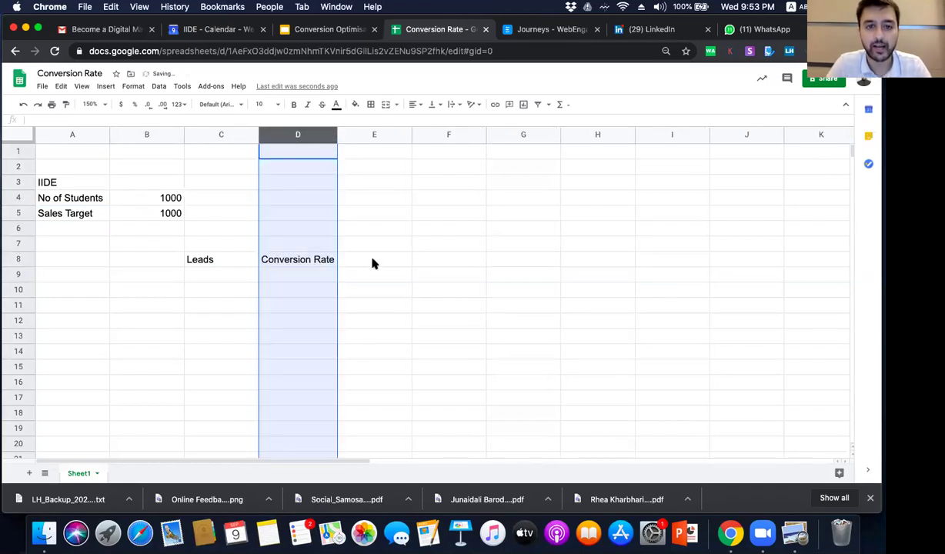
{"action": "left_click", "coordinate": [372, 262]}
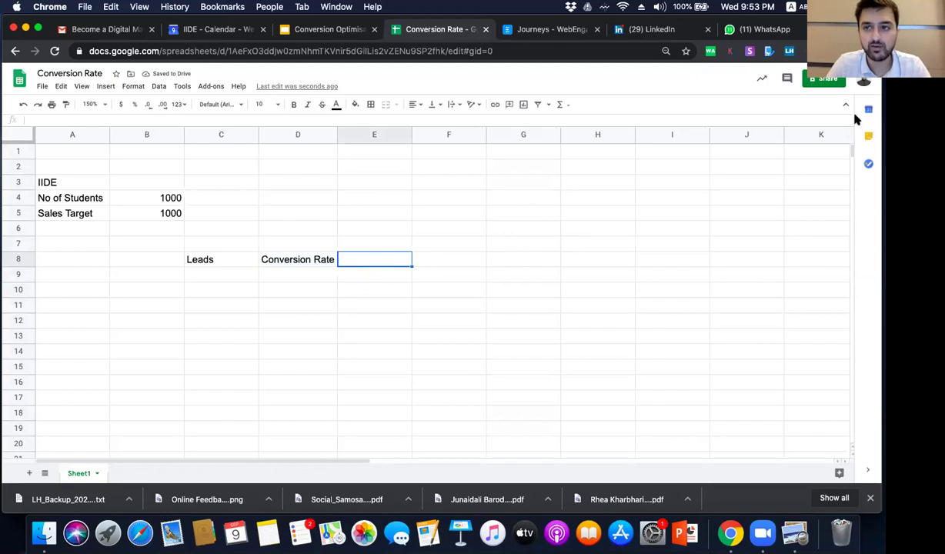
{"action": "left_click", "coordinate": [392, 245]}
{"action": "left_click", "coordinate": [387, 263]}
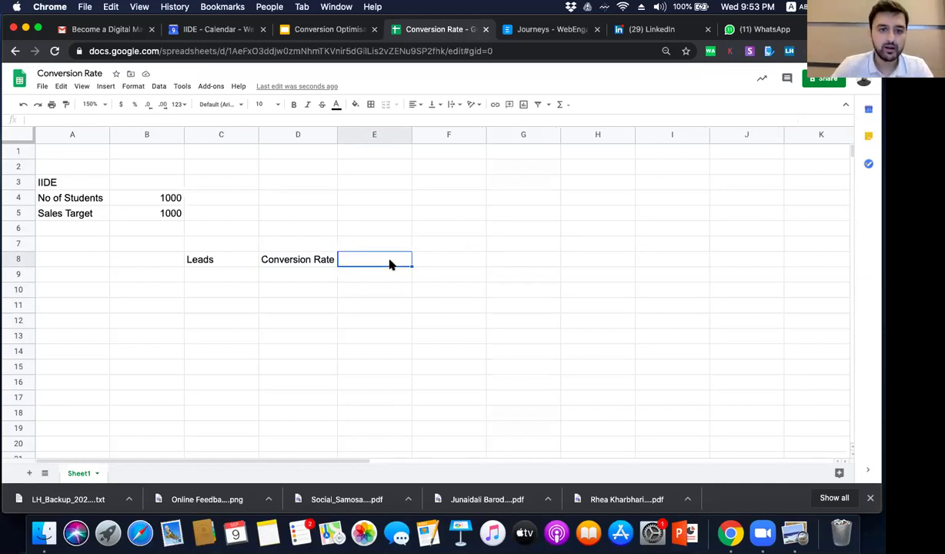
{"action": "type", "text": "Sales"}
{"action": "key", "text": "Return"}
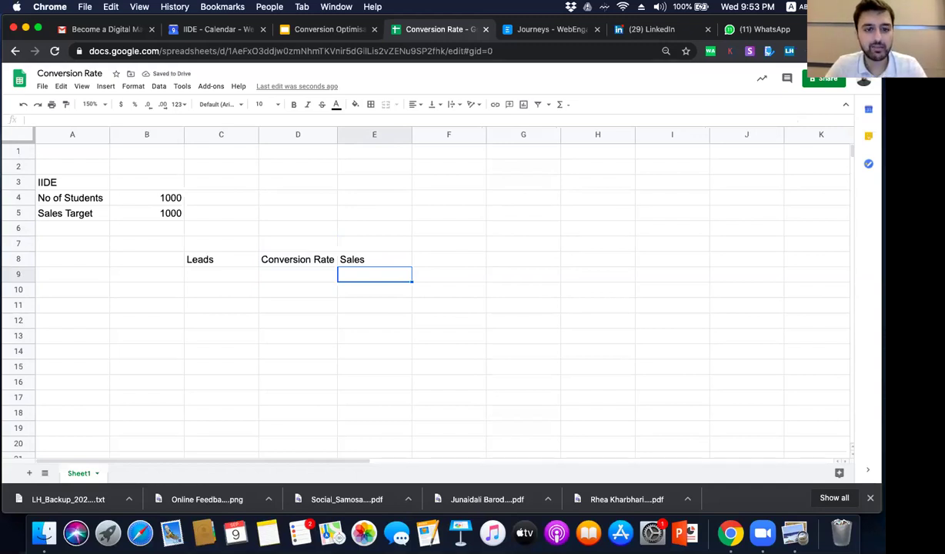
Step: Enter a conversion rate of 1% in D9 and sales of 1000 in E9
{"action": "left_click", "coordinate": [298, 274]}
{"action": "type", "text": "1%"}
{"action": "key", "text": "Return"}
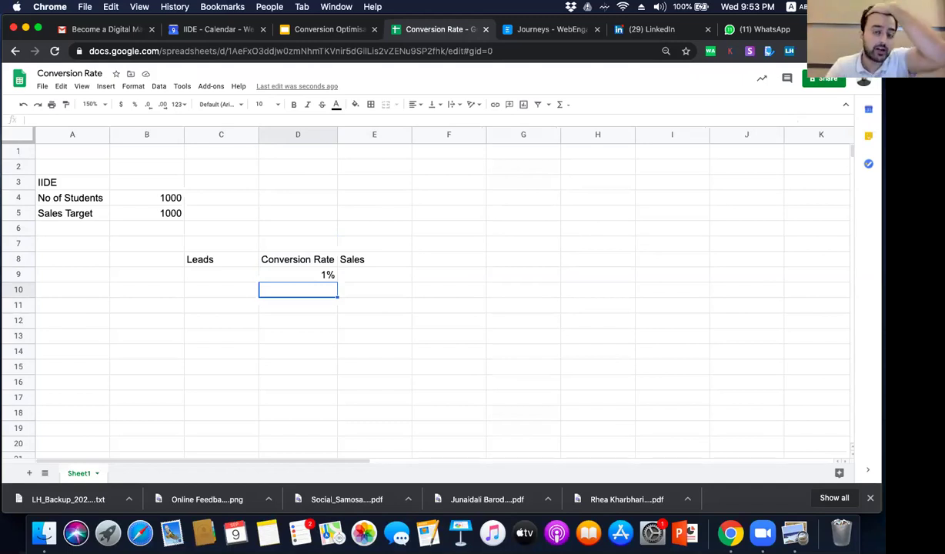
{"action": "left_click", "coordinate": [374, 275]}
{"action": "type", "text": "1000"}
{"action": "key", "text": "Return"}
Step: Enter 1,00,000 as the Leads value in C9
{"action": "key", "text": "Up"}
{"action": "key", "text": "Left"}
{"action": "key", "text": "Left"}
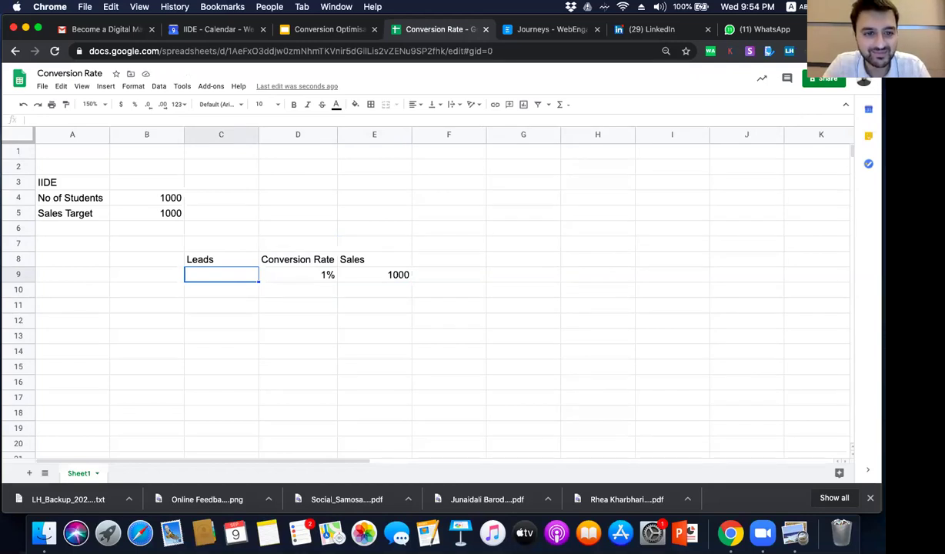
{"action": "type", "text": "1"}
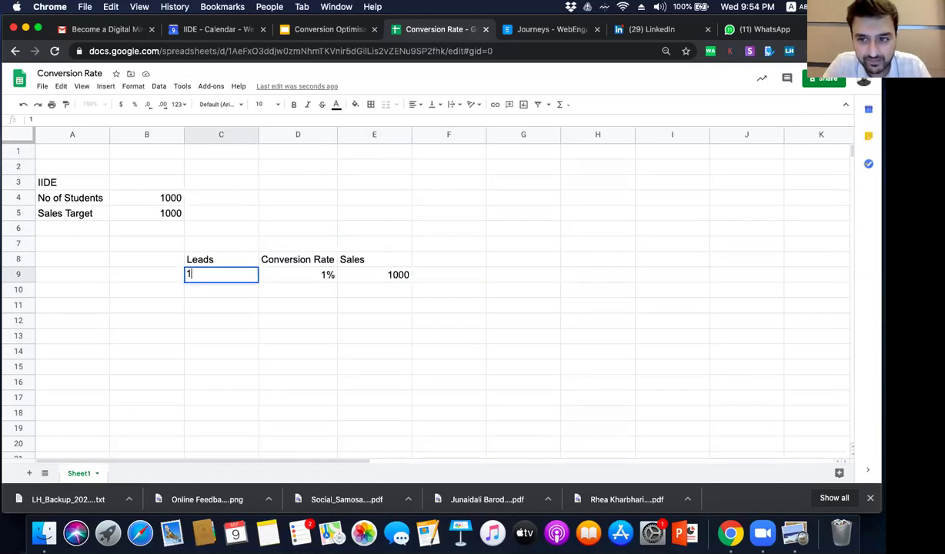
{"action": "type", "text": ",00,000"}
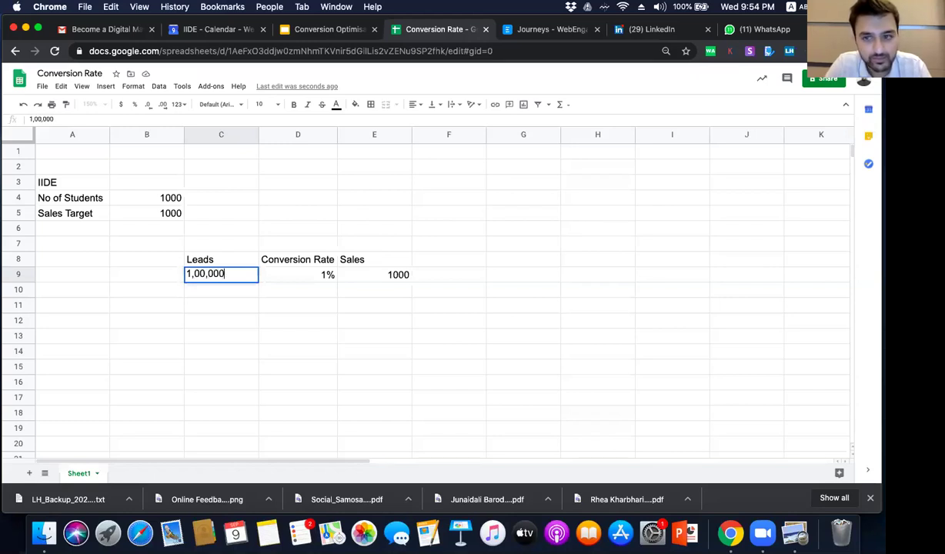
{"action": "key", "text": "Return"}
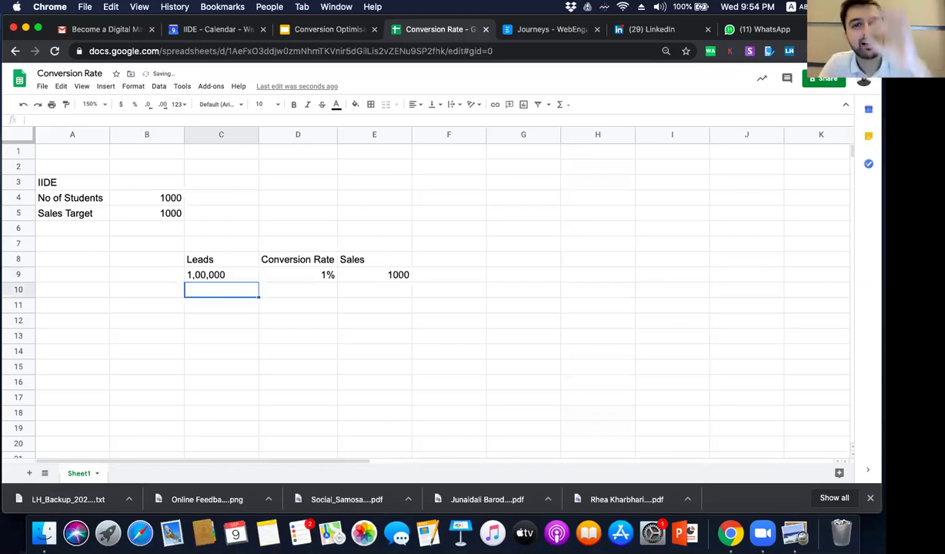
{"action": "left_click", "coordinate": [365, 278]}
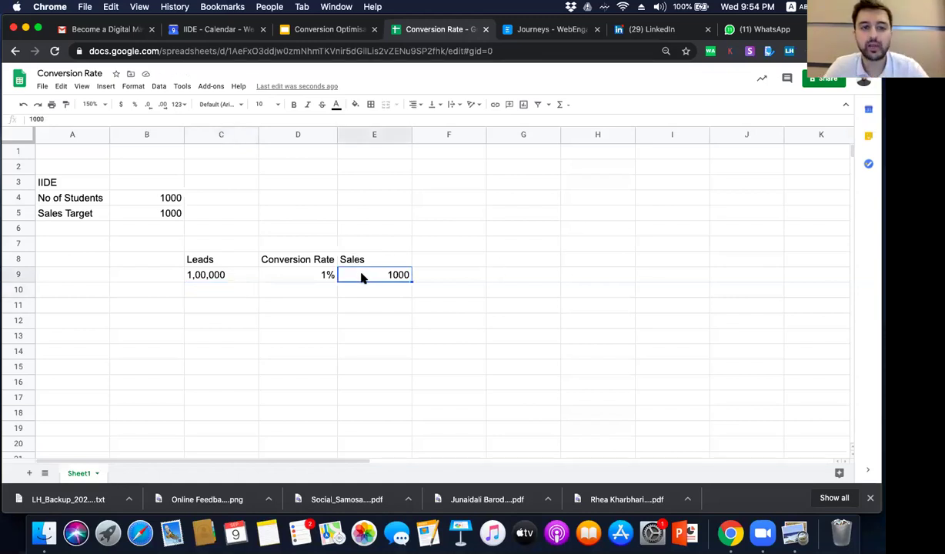
{"action": "left_click", "coordinate": [531, 278]}
{"action": "type", "text": "A"}
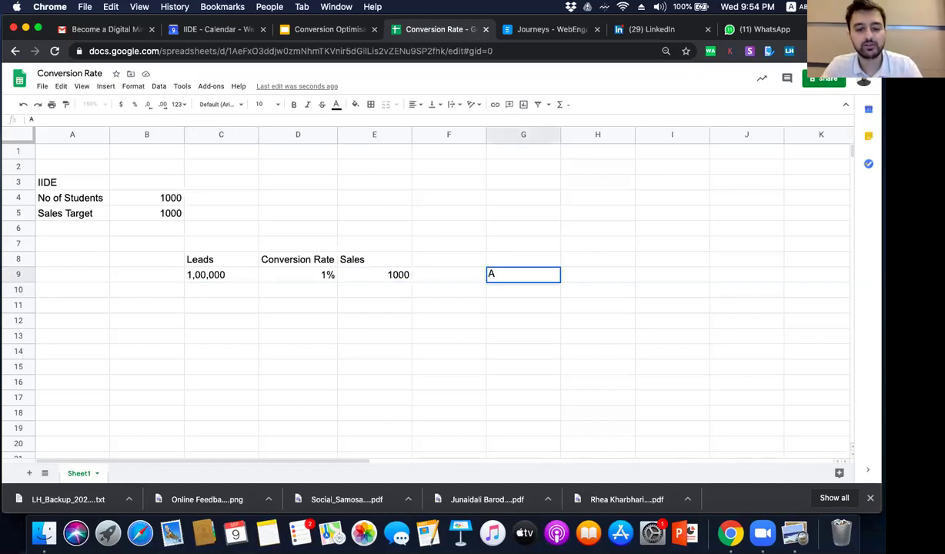
{"action": "key", "text": "Escape"}
Step: Add the header Cost Per Lead in G8 and enter 350 below it in G9
{"action": "key", "text": "Up"}
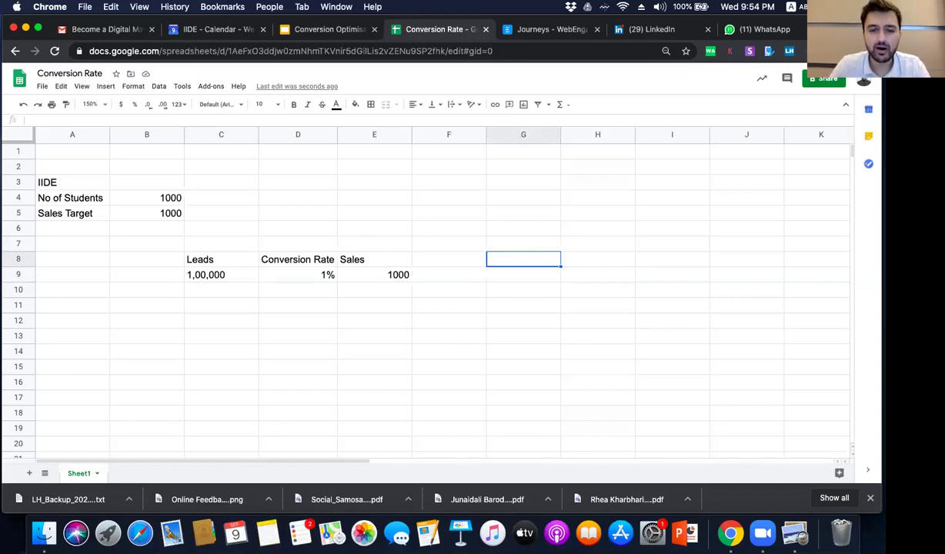
{"action": "type", "text": "a"}
{"action": "key", "text": "BackSpace"}
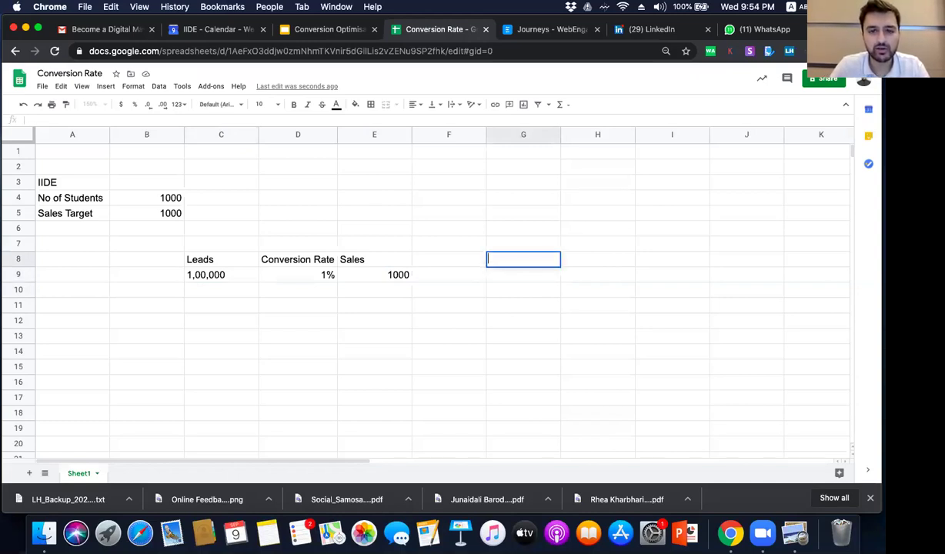
{"action": "type", "text": "cOS"}
{"action": "key", "text": "BackSpace"}
{"action": "key", "text": "BackSpace"}
{"action": "key", "text": "BackSpace"}
{"action": "type", "text": "Cos"}
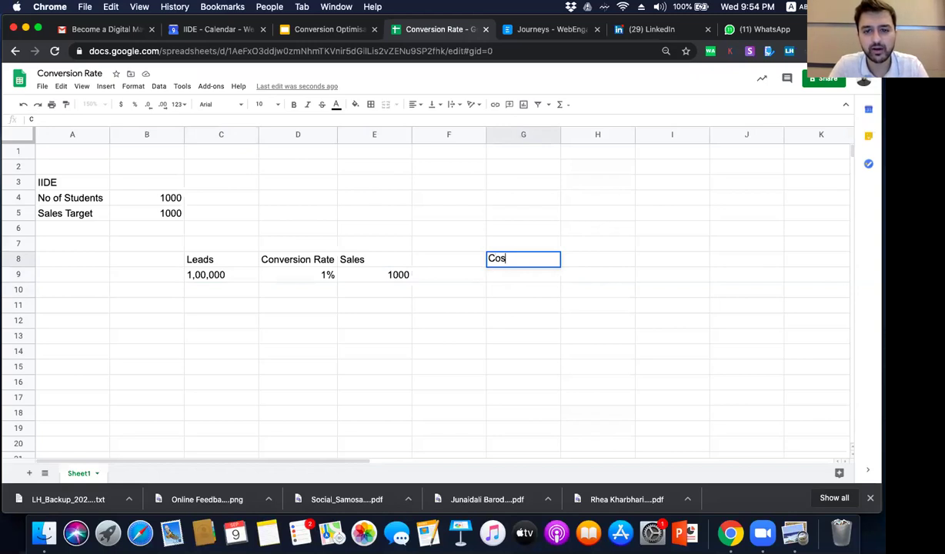
{"action": "type", "text": "t Per le"}
{"action": "key", "text": "BackSpace"}
{"action": "key", "text": "BackSpace"}
{"action": "type", "text": "Lead"}
{"action": "key", "text": "Return"}
{"action": "type", "text": "350"}
Step: Add the header Marketing Spent in H8 and calculate it in H9 with the formula =C9*G9
{"action": "key", "text": "Up"}
{"action": "key", "text": "Right"}
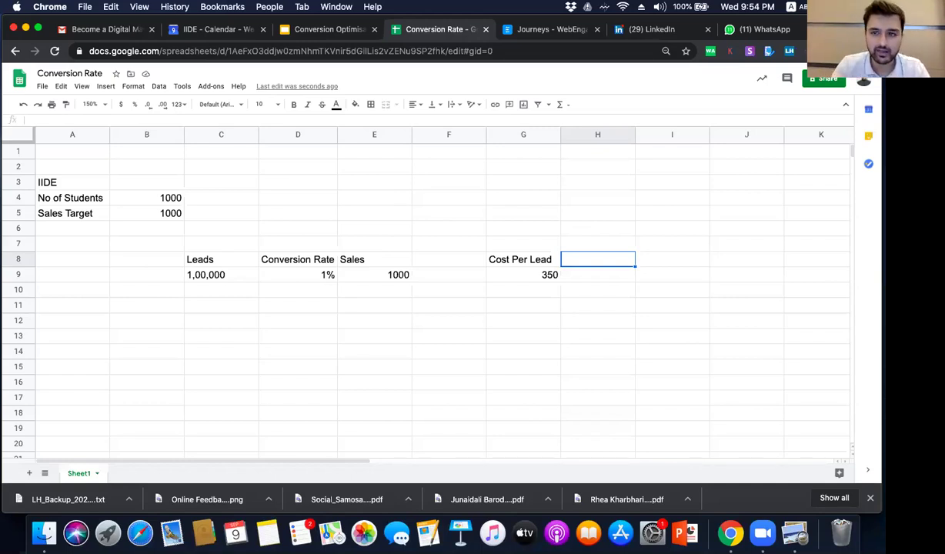
{"action": "type", "text": "Marketing Spent"}
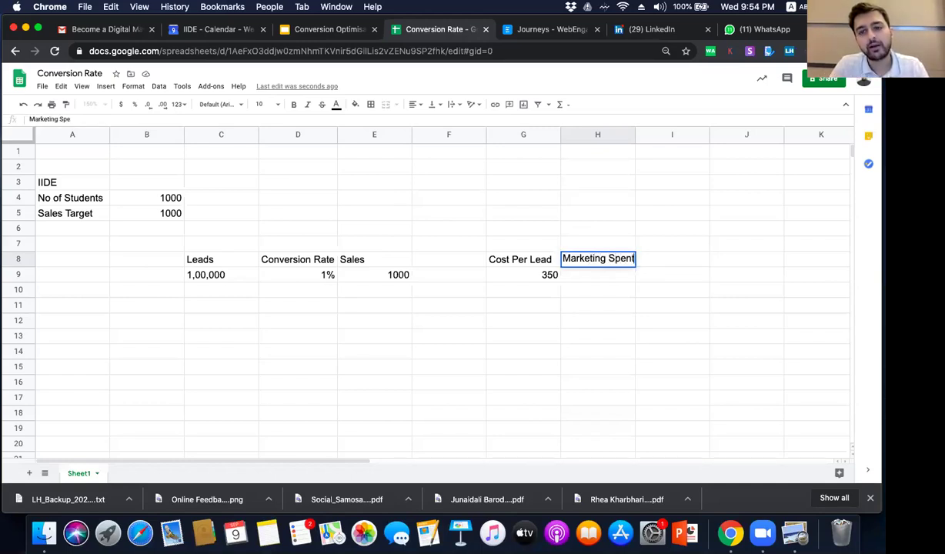
{"action": "key", "text": "Return"}
{"action": "type", "text": "="}
{"action": "left_click", "coordinate": [200, 275]}
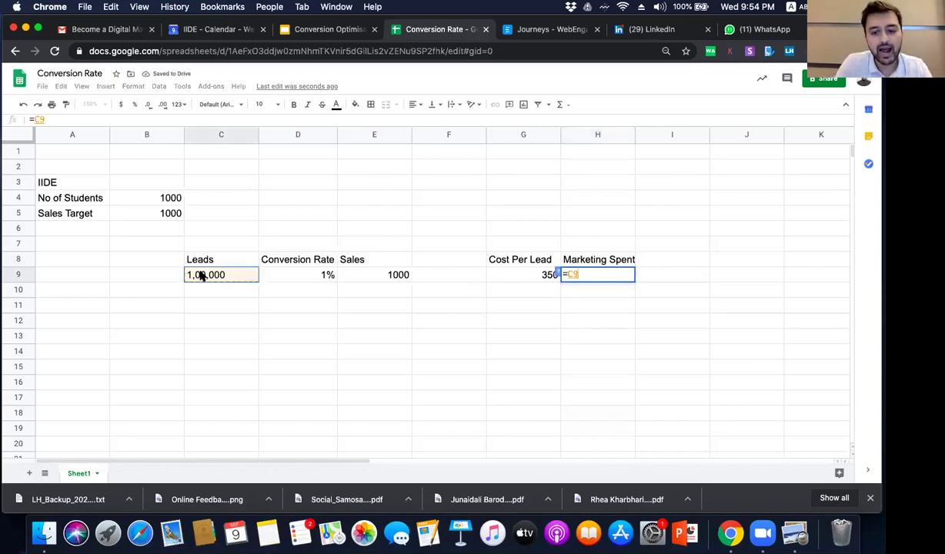
{"action": "type", "text": "*"}
{"action": "left_click", "coordinate": [523, 276]}
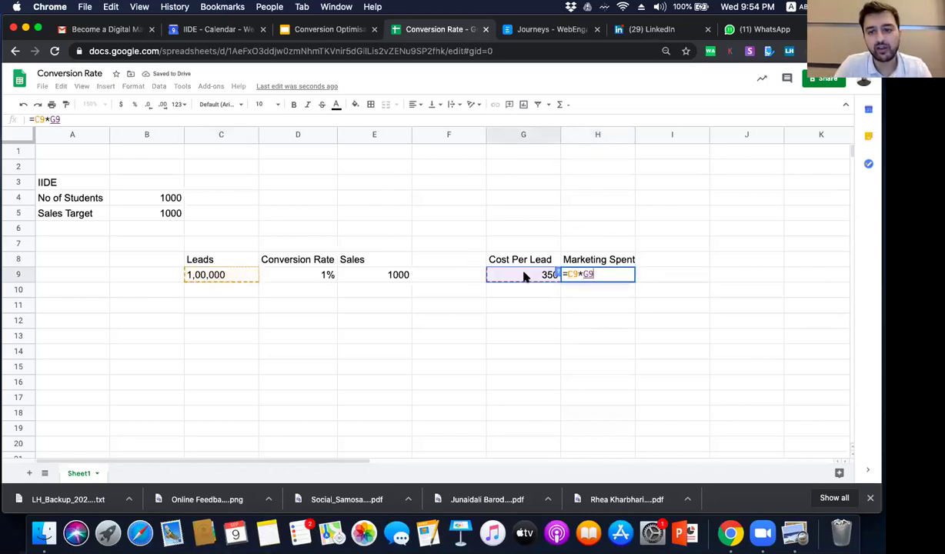
{"action": "key", "text": "Return"}
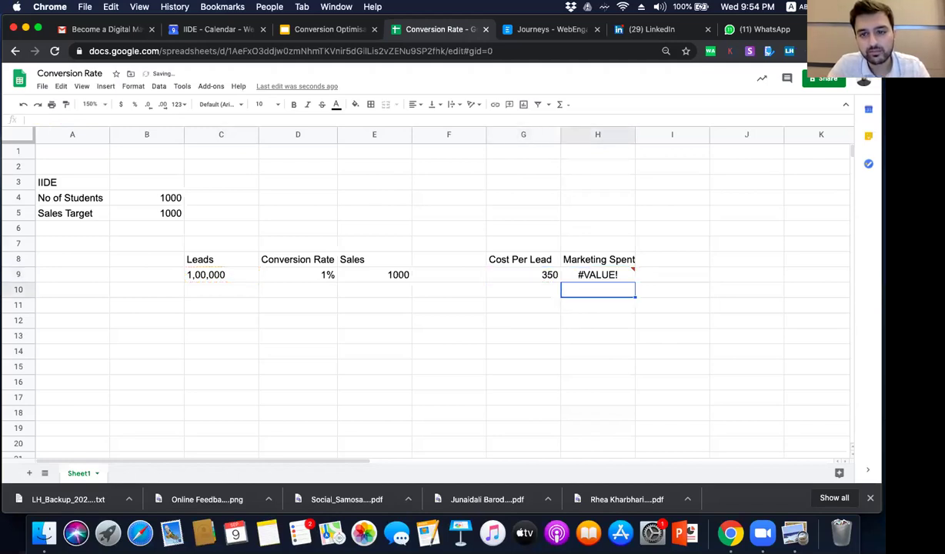
Step: Re-enter the Leads value in C9 as 100000 and widen column H slightly to fit its header
{"action": "left_click", "coordinate": [211, 275]}
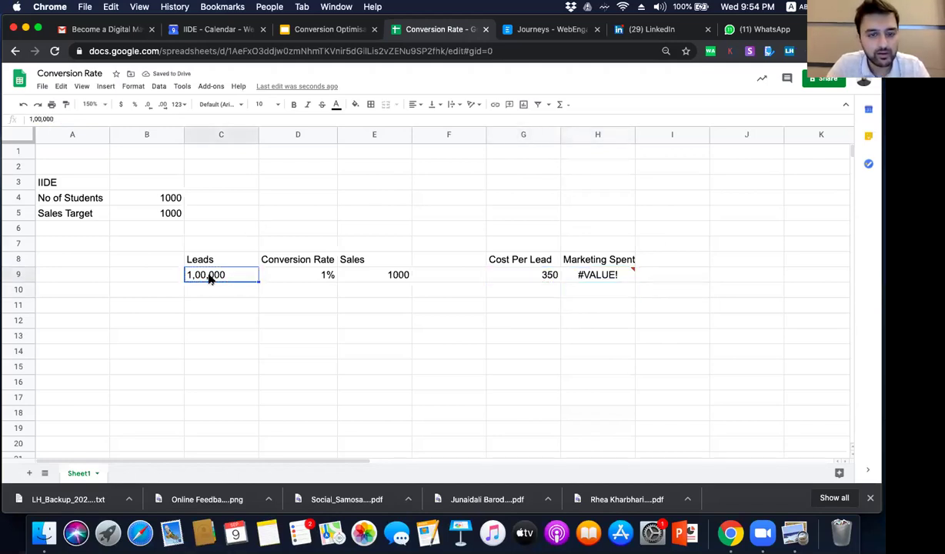
{"action": "type", "text": "100000"}
{"action": "key", "text": "Return"}
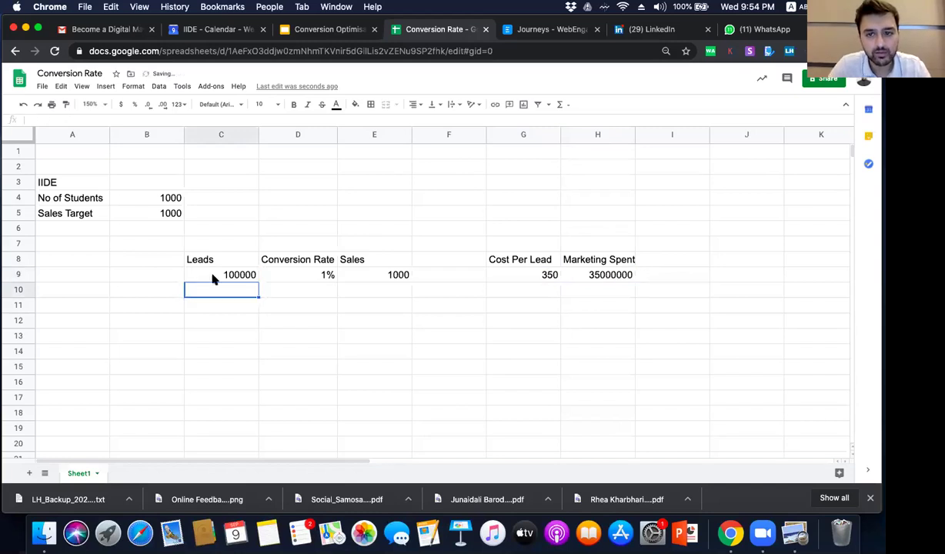
{"action": "left_click", "coordinate": [602, 278]}
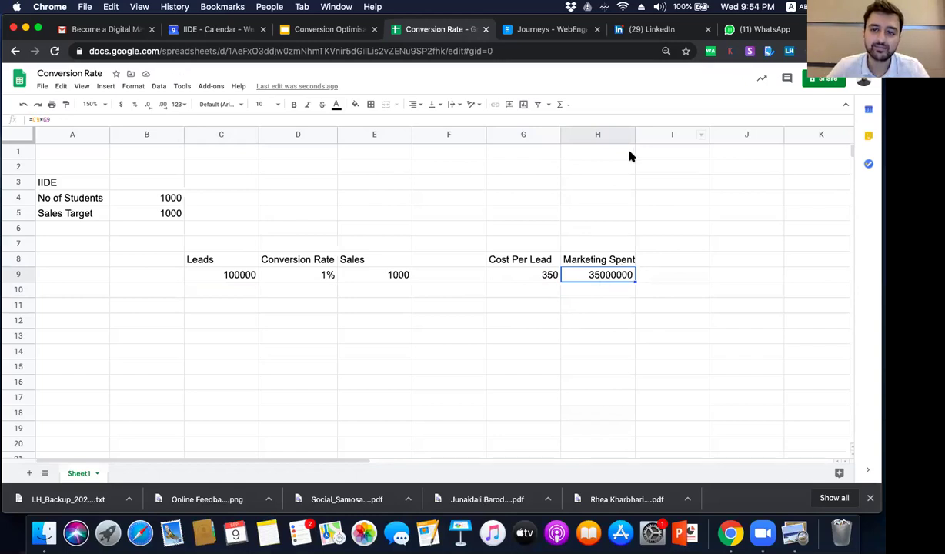
{"action": "left_click_drag", "start_coordinate": [635, 137], "coordinate": [643, 136]}
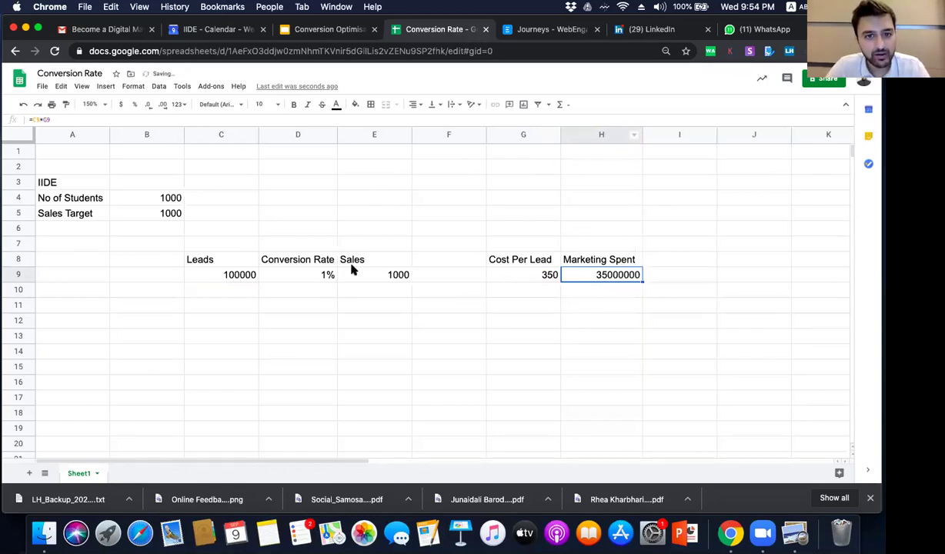
Step: Start a second scenario in row 10 with a conversion rate of 5% in D10 and sales of 1000 in E10
{"action": "left_click", "coordinate": [306, 294]}
{"action": "type", "text": "5%"}
{"action": "key", "text": "Return"}
{"action": "left_click", "coordinate": [374, 289]}
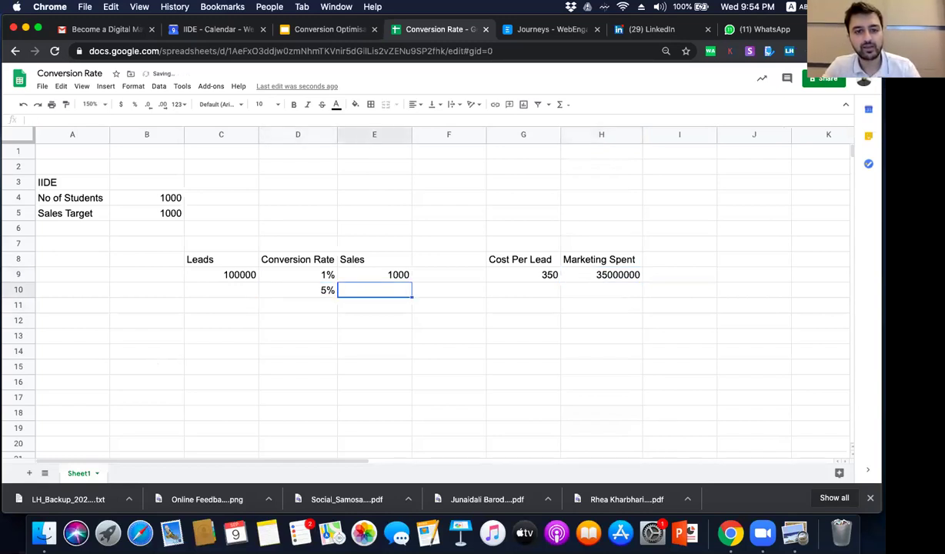
{"action": "type", "text": "1000"}
{"action": "key", "text": "Return"}
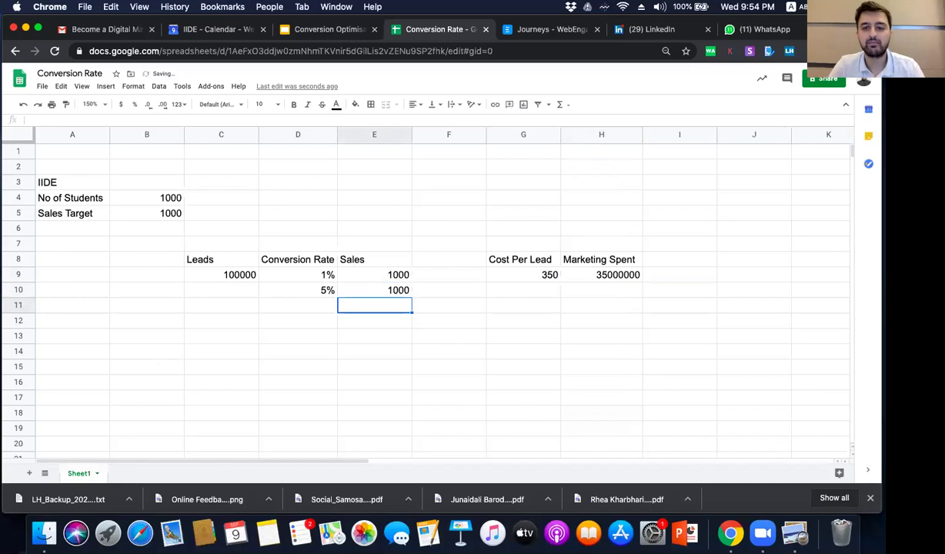
Step: Enter 20000 as the Leads value in C10 for the 5% conversion rate
{"action": "left_click", "coordinate": [298, 289]}
{"action": "left_click", "coordinate": [374, 289]}
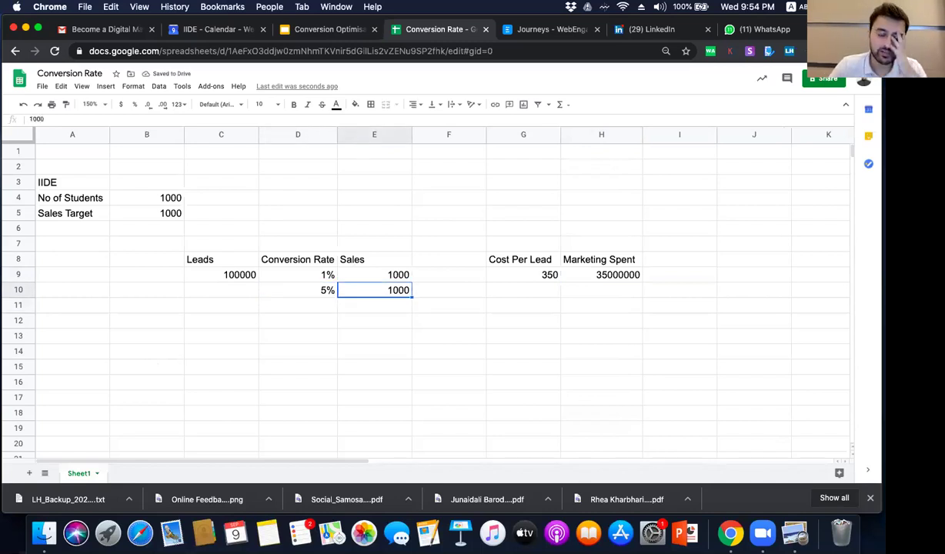
{"action": "left_click", "coordinate": [297, 290]}
{"action": "left_click", "coordinate": [221, 289]}
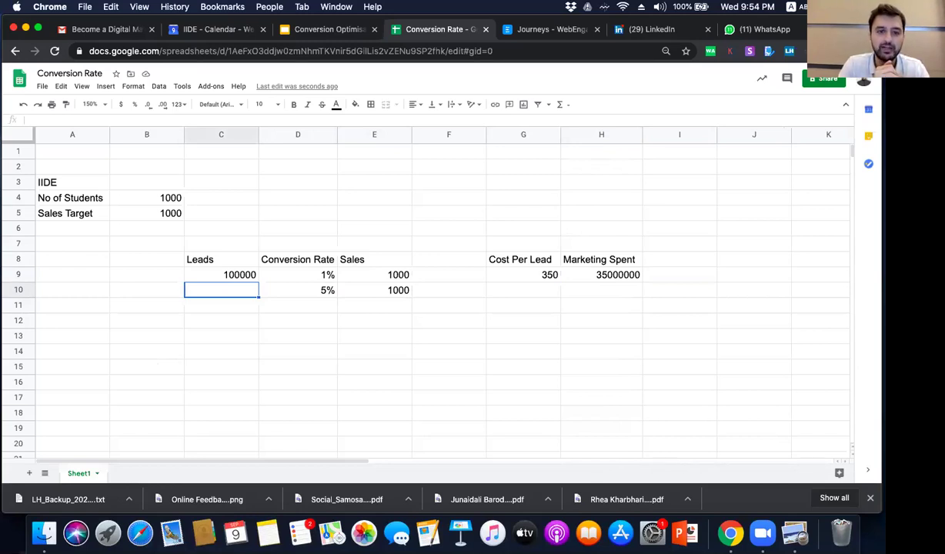
{"action": "type", "text": "20"}
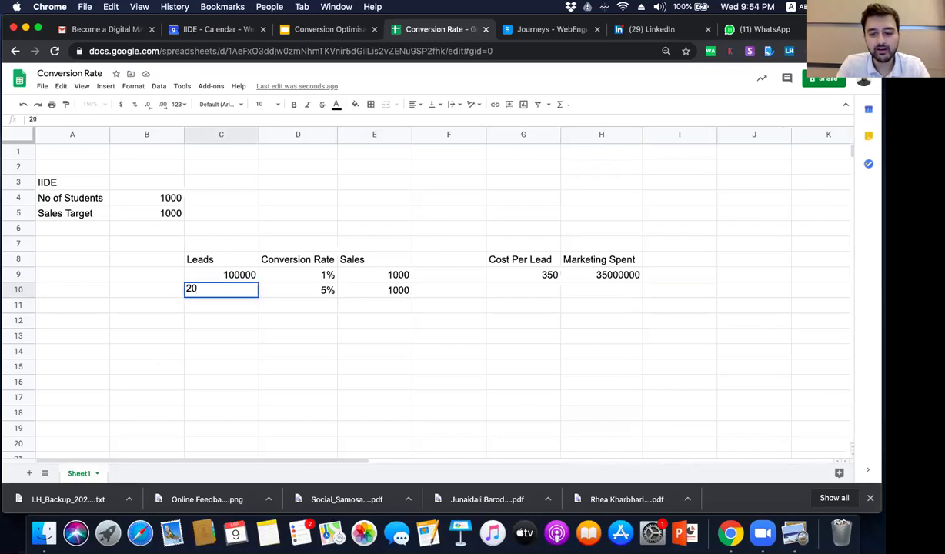
{"action": "type", "text": "000"}
{"action": "key", "text": "Return"}
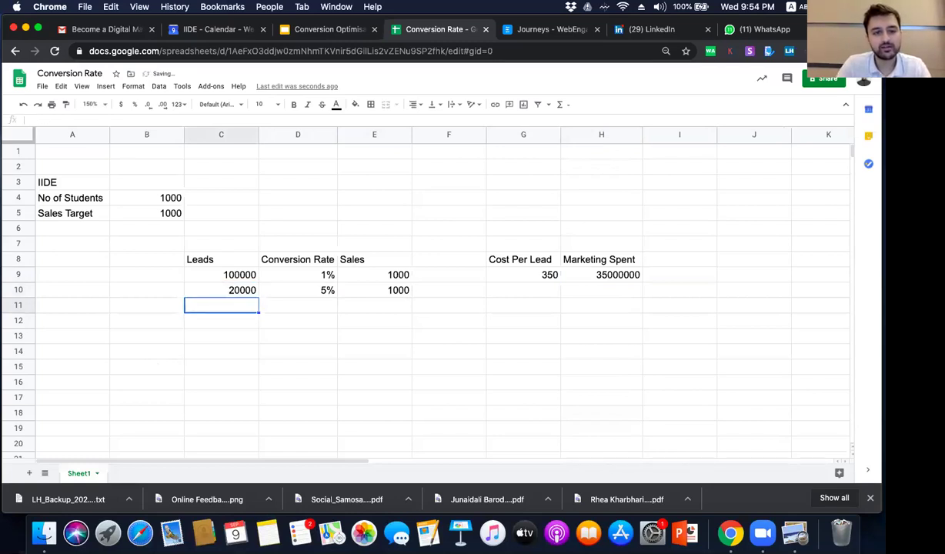
Step: Check the 5% scenario by calculating leads times conversion rate in D4 with the formula =C10*D10
{"action": "left_click", "coordinate": [298, 290]}
{"action": "key", "text": "Right"}
{"action": "key", "text": "Up"}
{"action": "key", "text": "Up"}
{"action": "key", "text": "Up"}
{"action": "key", "text": "Up"}
{"action": "key", "text": "Left"}
{"action": "key", "text": "Up"}
{"action": "key", "text": "Up"}
{"action": "type", "text": "="}
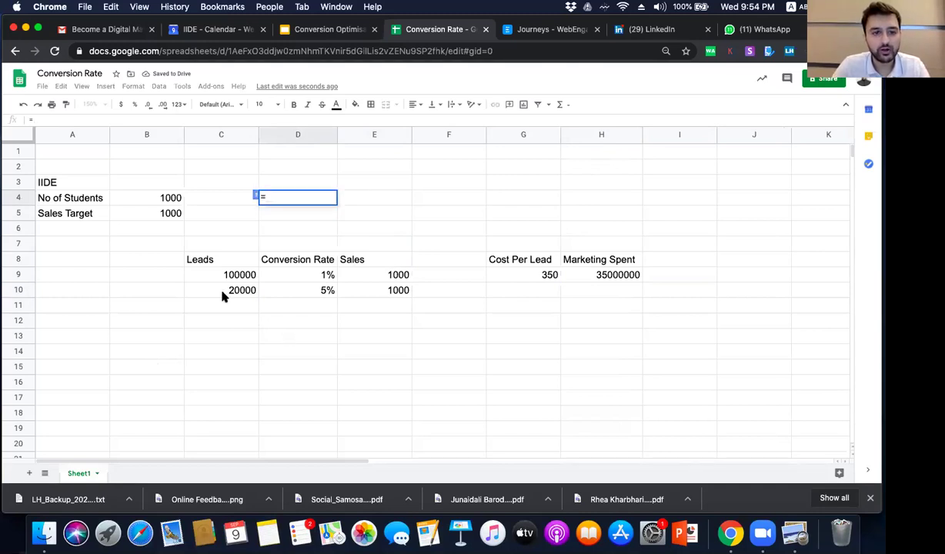
{"action": "left_click", "coordinate": [223, 296]}
{"action": "type", "text": "*"}
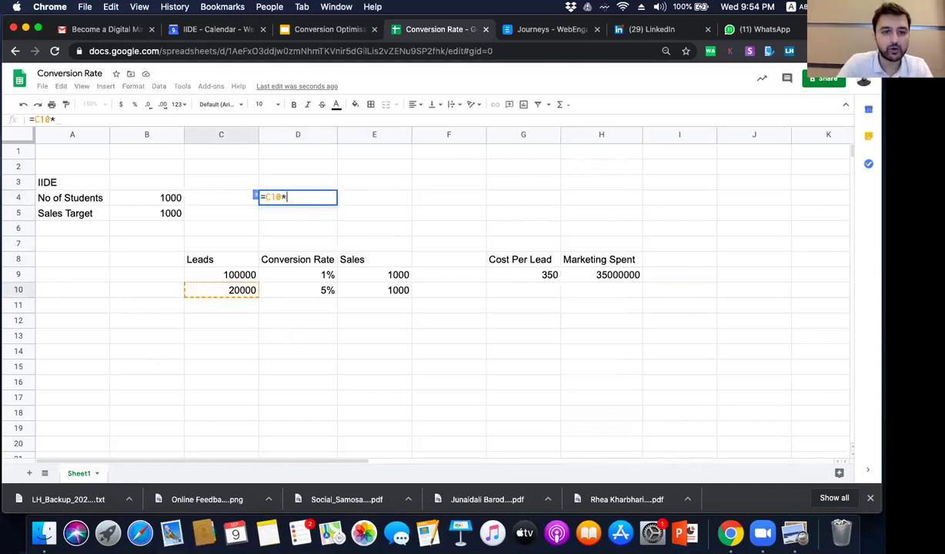
{"action": "left_click", "coordinate": [307, 295]}
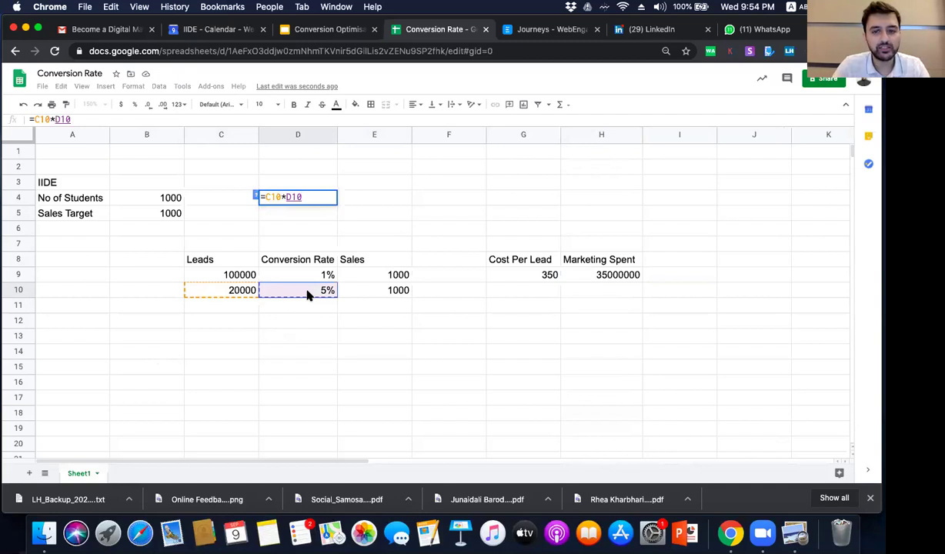
{"action": "key", "text": "Return"}
{"action": "left_click", "coordinate": [298, 198]}
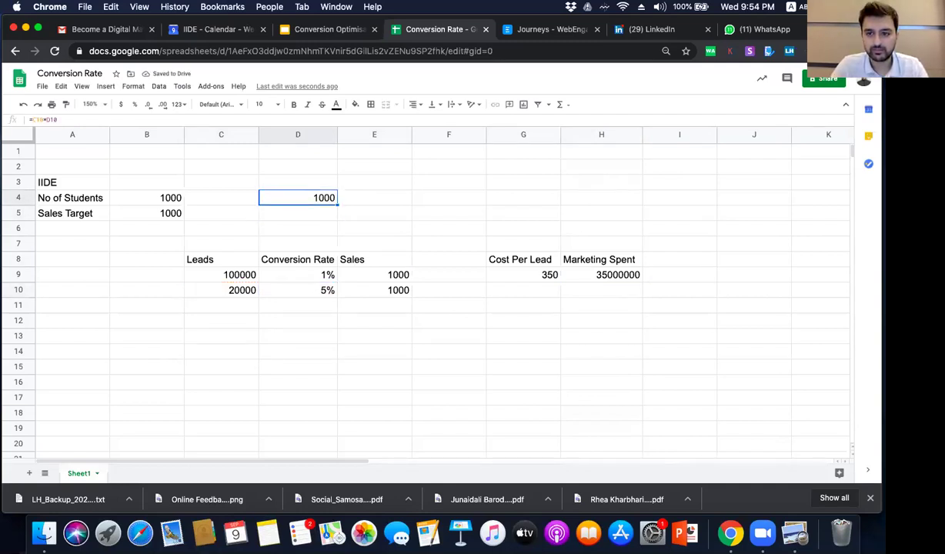
Step: Delete the check formula from D4 and return to the 5% conversion rate in row 10
{"action": "key", "text": "Delete"}
{"action": "key", "text": "Down"}
{"action": "key", "text": "Down"}
{"action": "key", "text": "Down"}
{"action": "key", "text": "Down"}
{"action": "key", "text": "Down"}
{"action": "key", "text": "Down"}
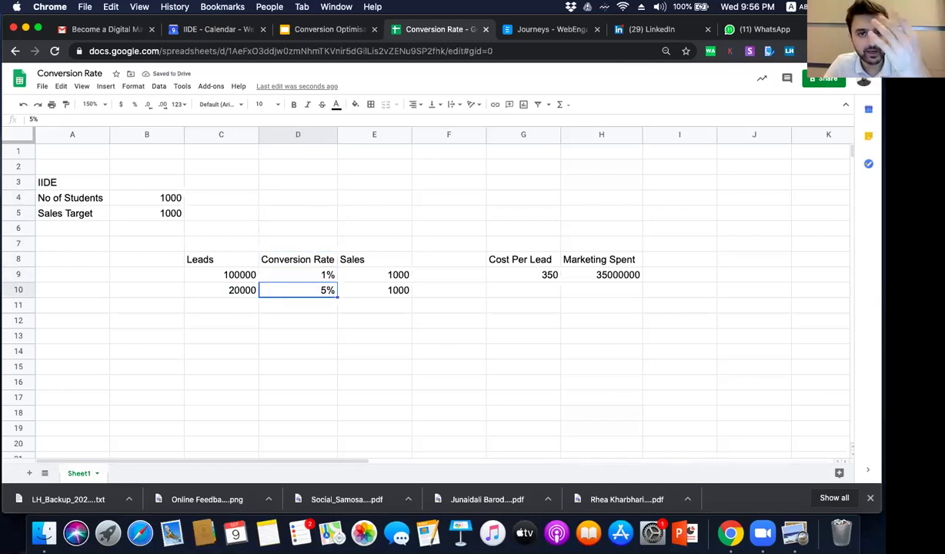
Step: Enter 350 as the Cost Per Lead in G10 for the 5% scenario
{"action": "left_click", "coordinate": [221, 291]}
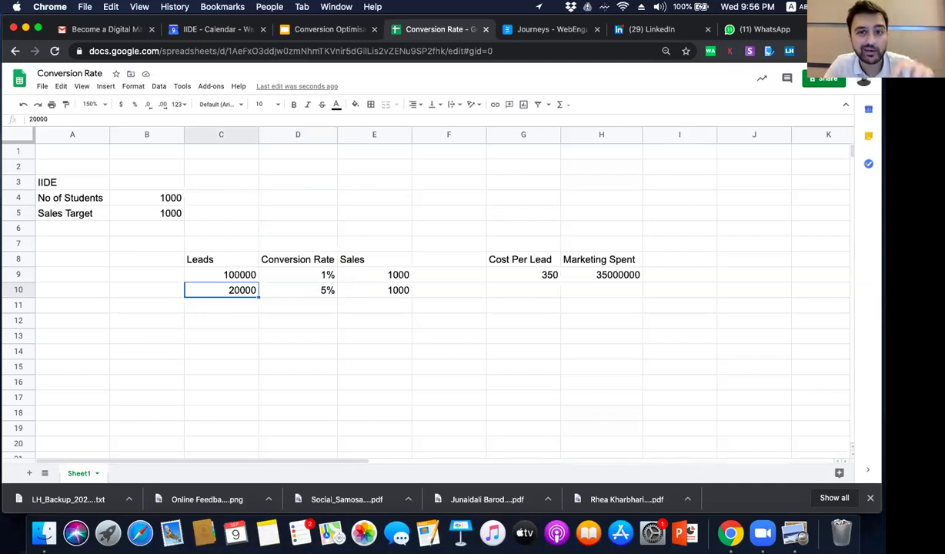
{"action": "key", "text": "Right"}
{"action": "key", "text": "Right"}
{"action": "key", "text": "Right"}
{"action": "key", "text": "Right"}
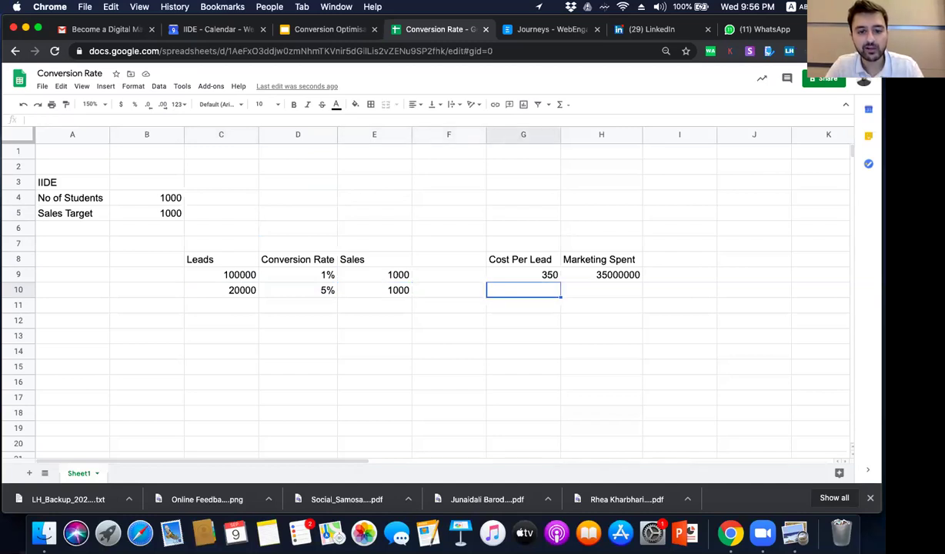
{"action": "type", "text": "350"}
{"action": "key", "text": "Return"}
Step: Copy the Marketing Spent formula from H9 into H10 for the 5% scenario
{"action": "left_click", "coordinate": [601, 290]}
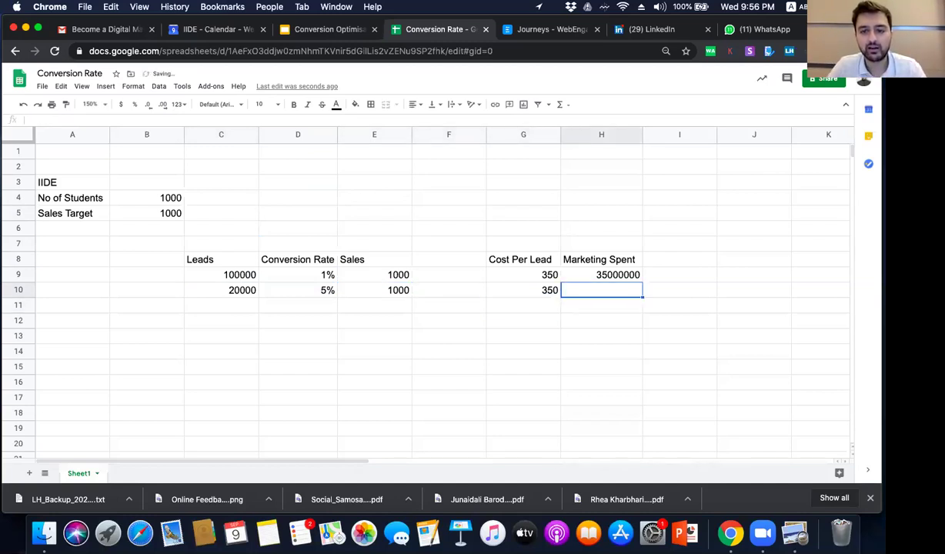
{"action": "left_click", "coordinate": [636, 274]}
{"action": "key", "text": "super+c"}
{"action": "key", "text": "Down"}
{"action": "key", "text": "super+v"}
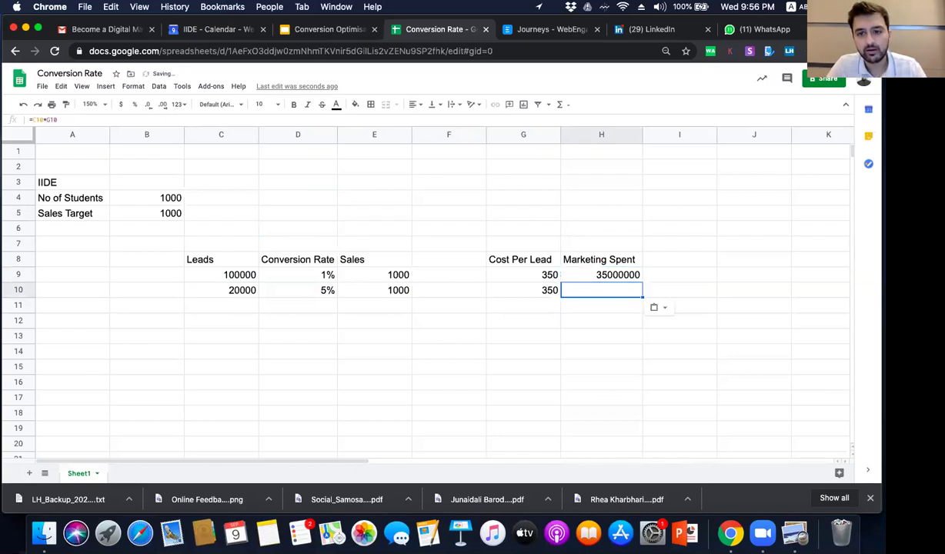
Step: Start a third scenario in row 11 with a conversion rate of 10% in D11 and sales of 1000 in E11
{"action": "left_click", "coordinate": [523, 290]}
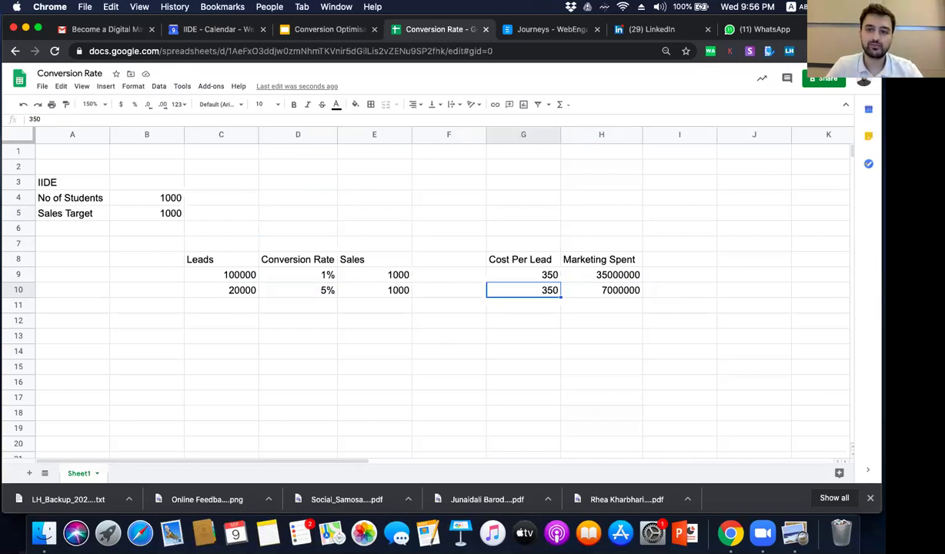
{"action": "key", "text": "Down"}
{"action": "key", "text": "Left"}
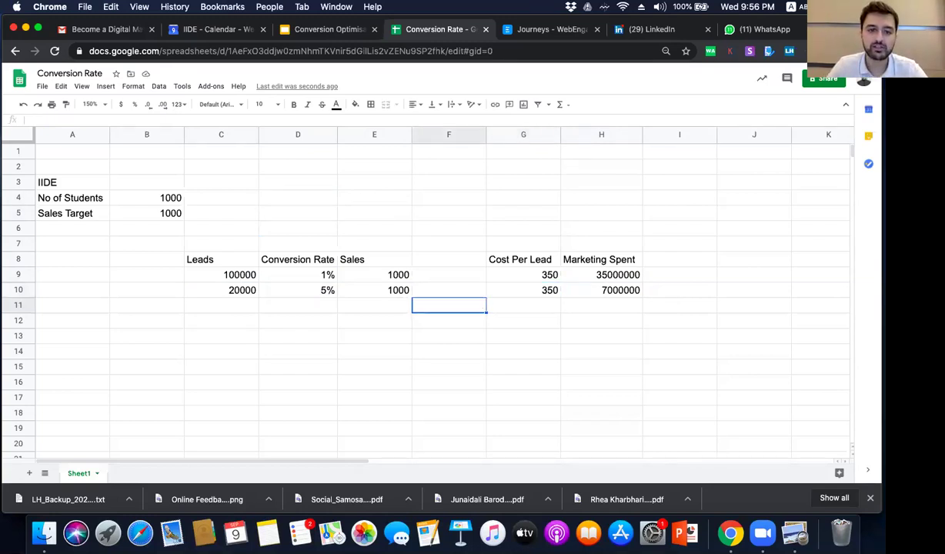
{"action": "key", "text": "Left"}
{"action": "key", "text": "Left"}
{"action": "type", "text": "10%"}
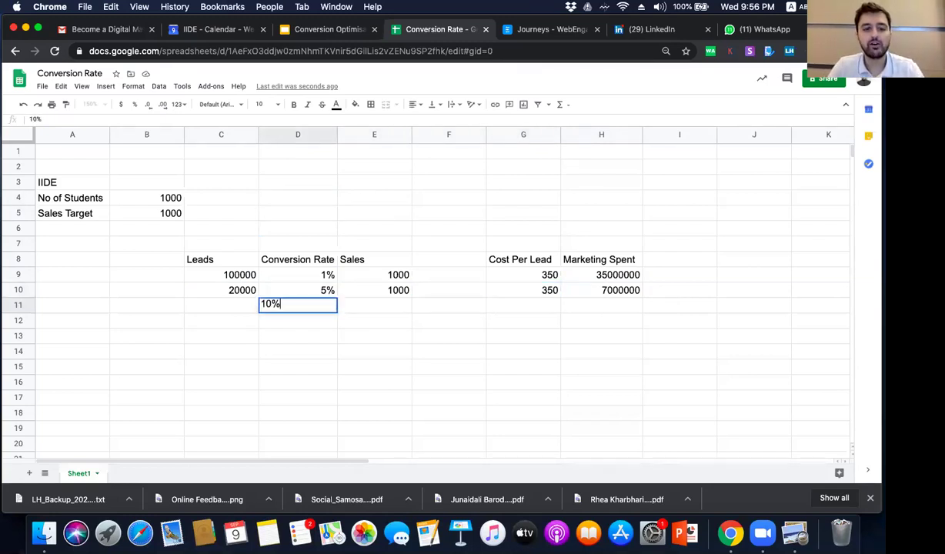
{"action": "key", "text": "Return"}
{"action": "key", "text": "Up"}
{"action": "key", "text": "Right"}
{"action": "type", "text": "1000"}
{"action": "key", "text": "Return"}
Step: Enter 10000 as the Leads value in C11 and 350 as the Cost Per Lead in G11
{"action": "left_click", "coordinate": [220, 306]}
{"action": "type", "text": "10000"}
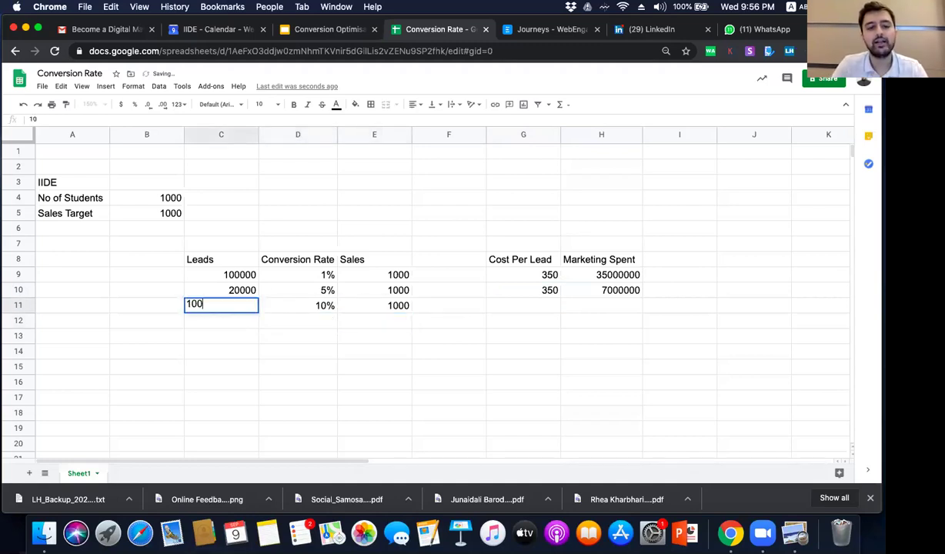
{"action": "key", "text": "Return"}
{"action": "key", "text": "Up"}
{"action": "key", "text": "Right"}
{"action": "key", "text": "Right"}
{"action": "key", "text": "Right"}
{"action": "key", "text": "Right"}
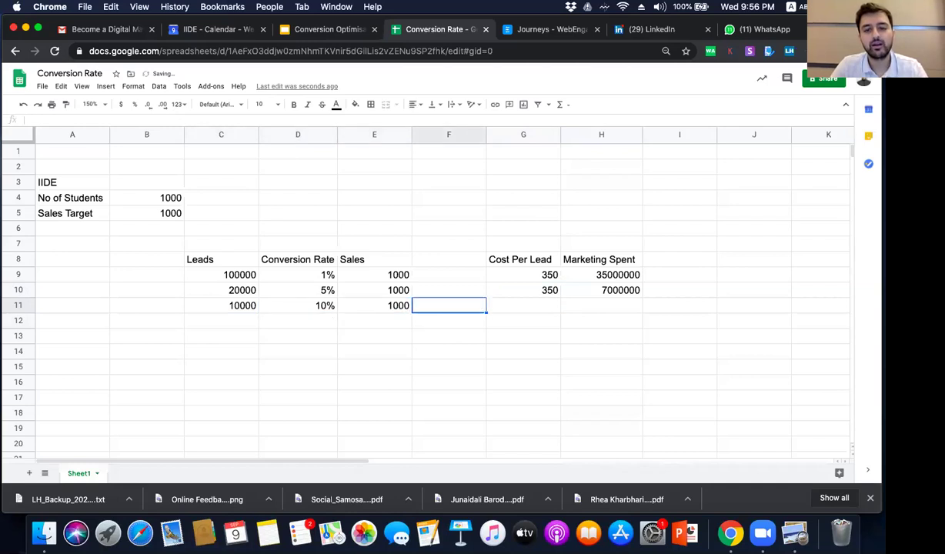
{"action": "type", "text": "350"}
{"action": "key", "text": "Return"}
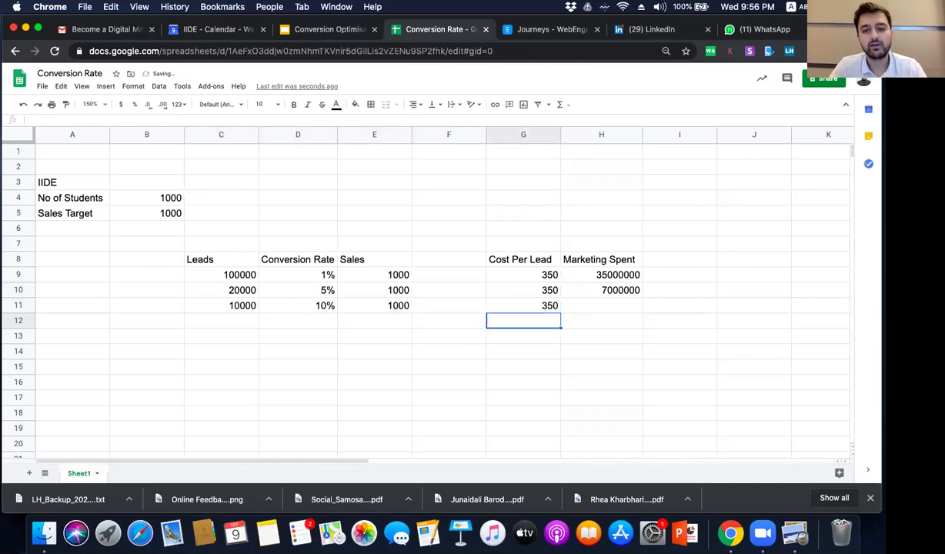
Step: Copy the Marketing Spent formula from H10 into H11 for the 10% scenario
{"action": "left_click", "coordinate": [601, 306]}
{"action": "key", "text": "Up"}
{"action": "key", "text": "ctrl+c"}
{"action": "key", "text": "Down"}
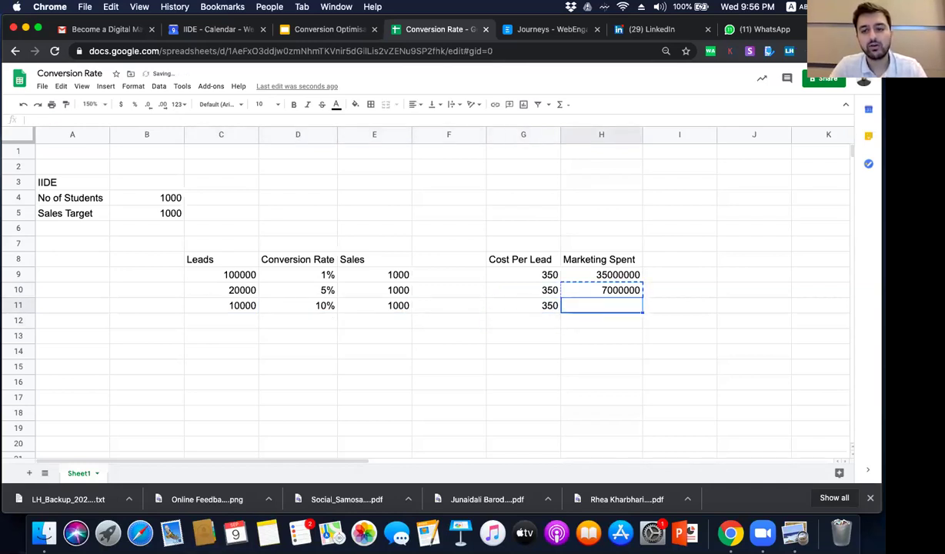
{"action": "key", "text": "ctrl+v"}
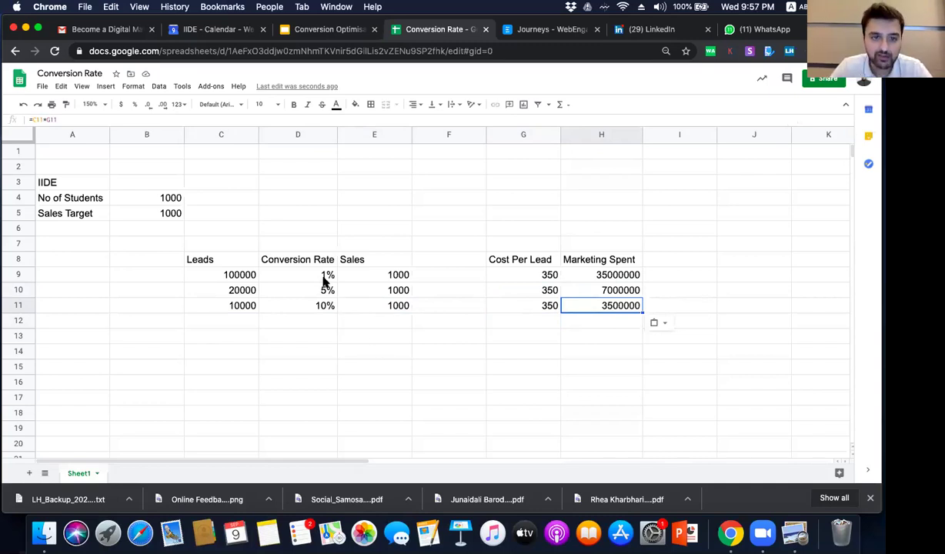
Step: Highlight the Conversion Rate column, D8 to D11, with a bright green fill
{"action": "left_click", "coordinate": [233, 254]}
{"action": "left_click", "coordinate": [350, 260]}
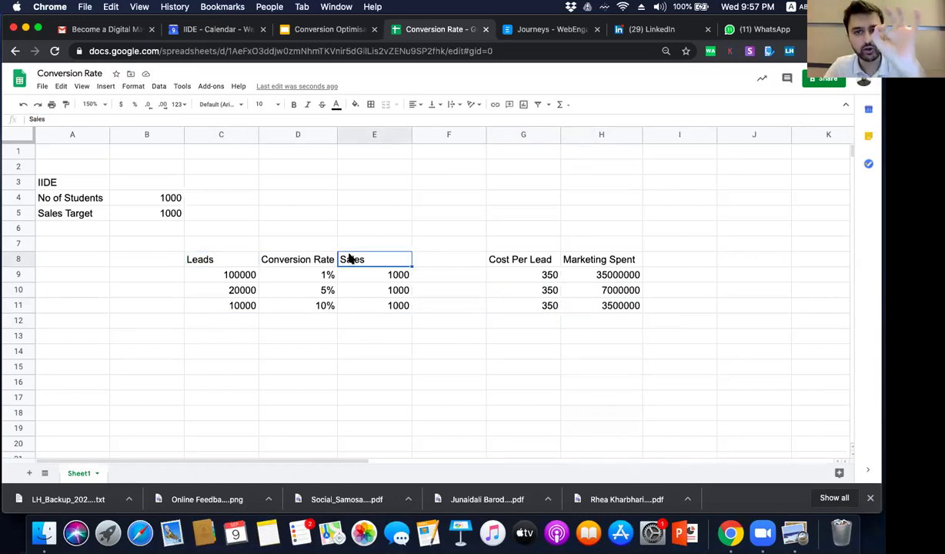
{"action": "left_click", "coordinate": [296, 256]}
{"action": "left_click", "coordinate": [306, 303], "text": "shift"}
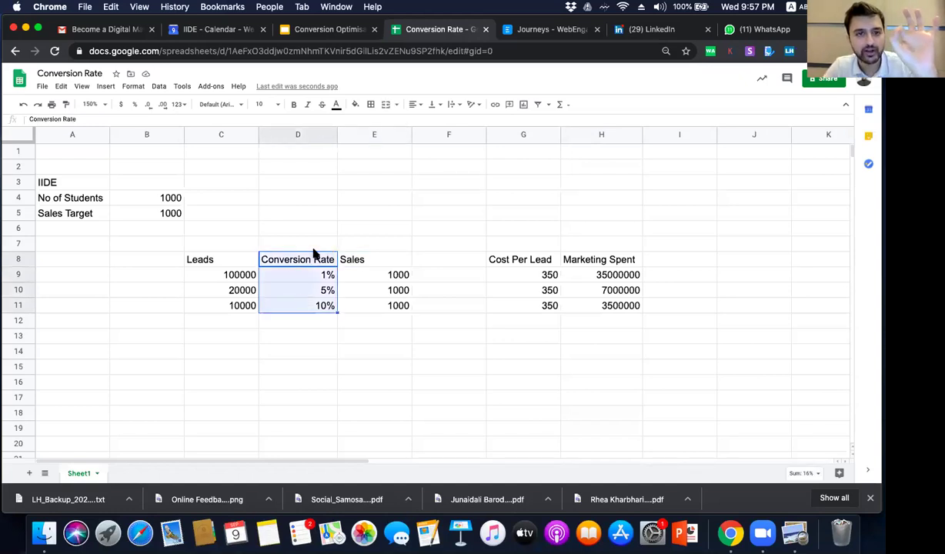
{"action": "left_click", "coordinate": [358, 105]}
{"action": "left_click", "coordinate": [401, 148]}
{"action": "left_click", "coordinate": [351, 375]}
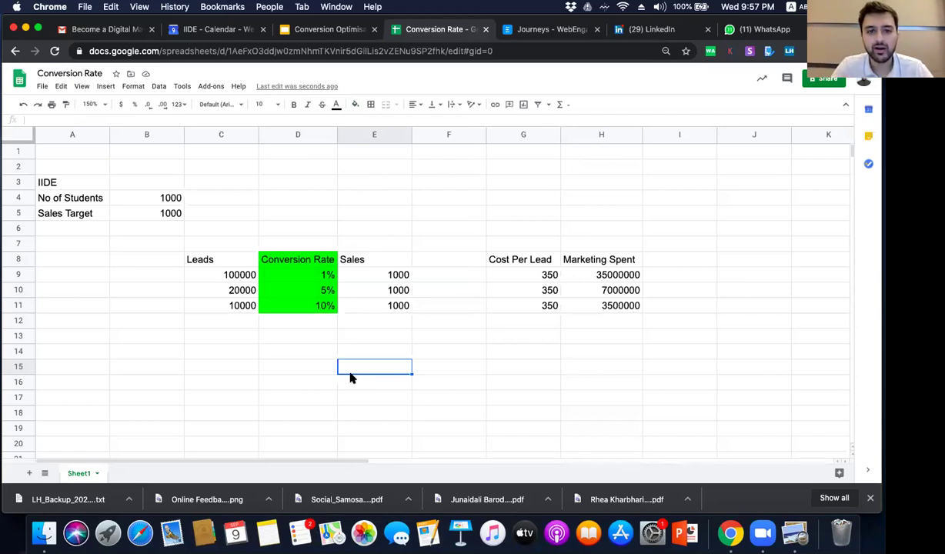
Step: Examine the Leads, Sales and Conversion Rate columns in turn by selecting rows 8 to 11 of each
{"action": "left_click", "coordinate": [219, 259]}
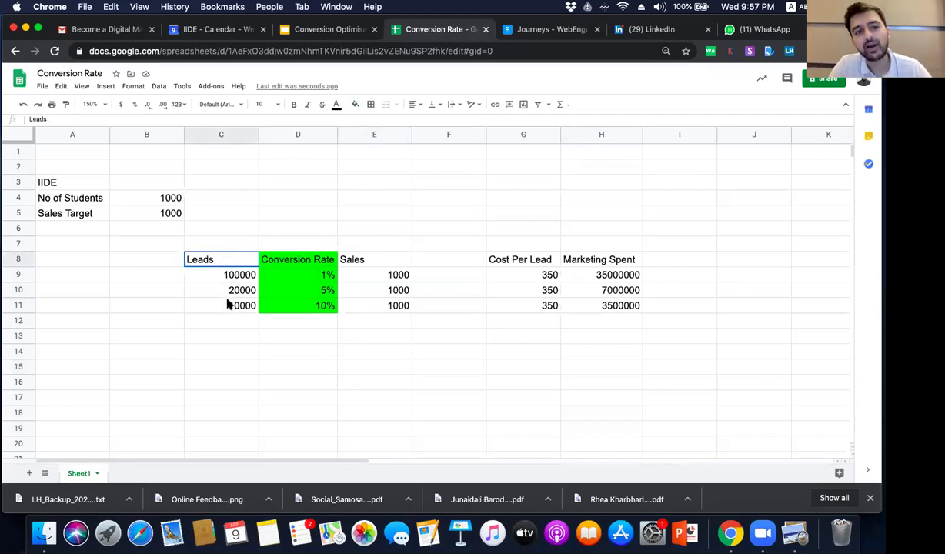
{"action": "left_click", "coordinate": [227, 304], "text": "shift"}
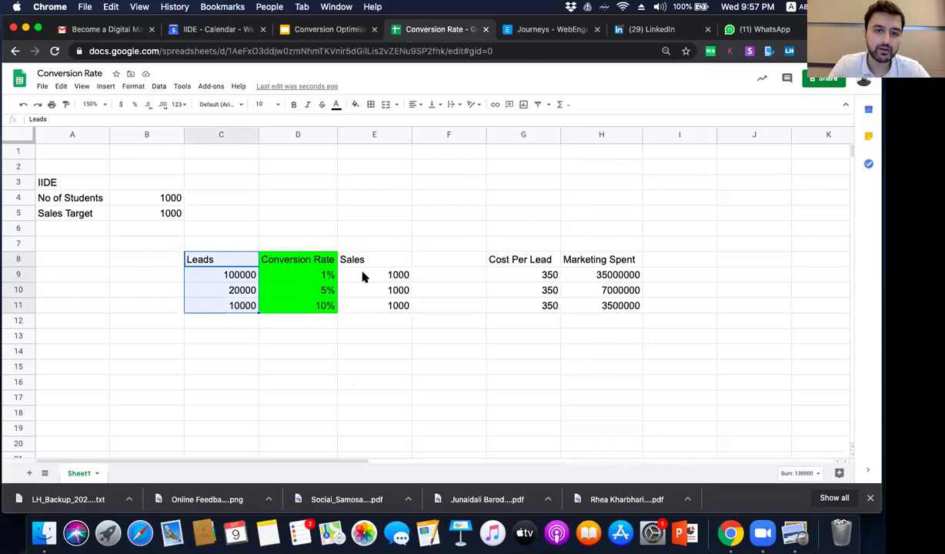
{"action": "left_click_drag", "start_coordinate": [356, 259], "coordinate": [364, 312]}
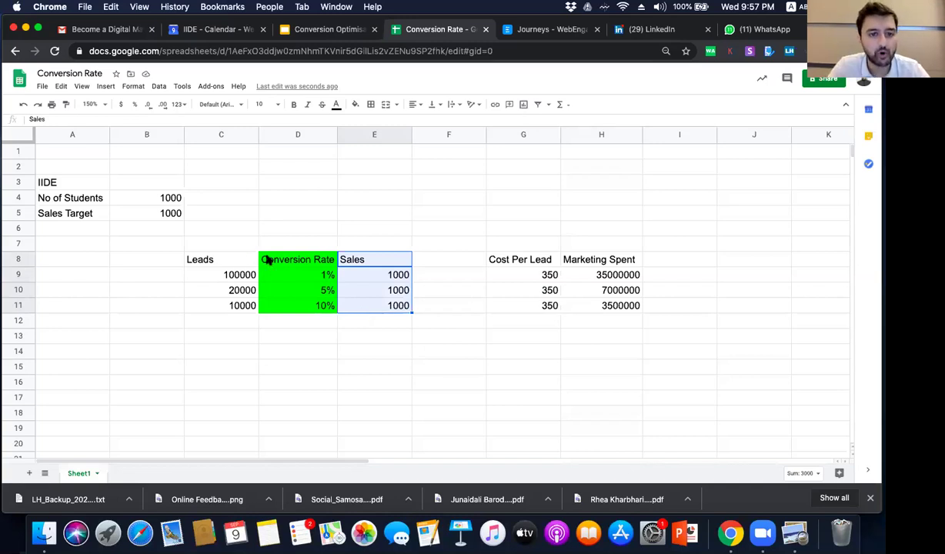
{"action": "left_click_drag", "start_coordinate": [297, 259], "coordinate": [297, 308]}
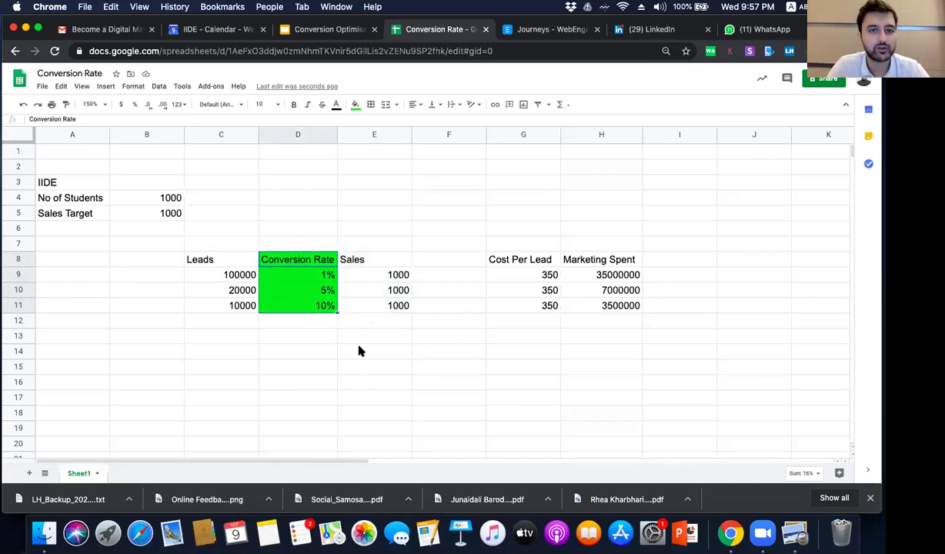
Step: Switch to the Conversion Optimisation and Marketing Automation presentation and view slide 10 on tracking CTR and conversion rate
{"action": "left_click", "coordinate": [320, 31]}
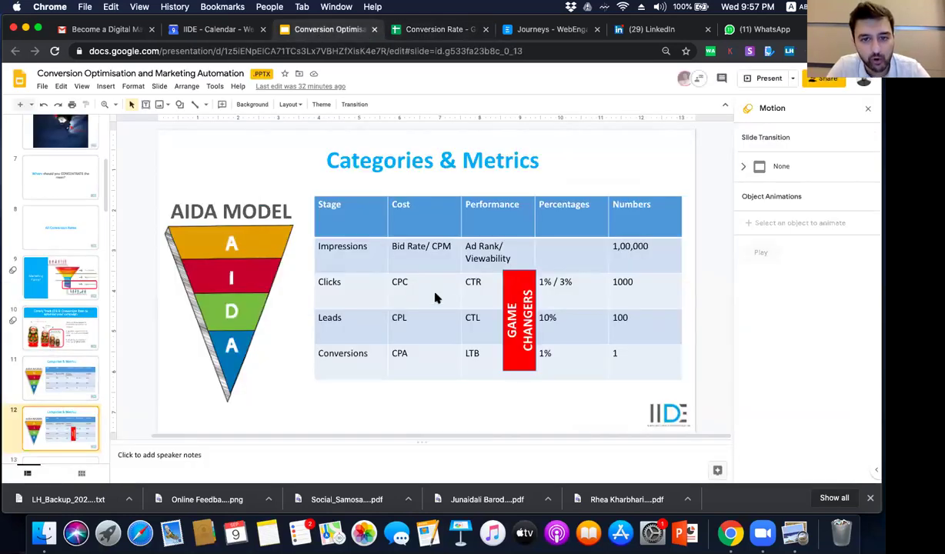
{"action": "key", "text": "Up"}
{"action": "key", "text": "Up"}
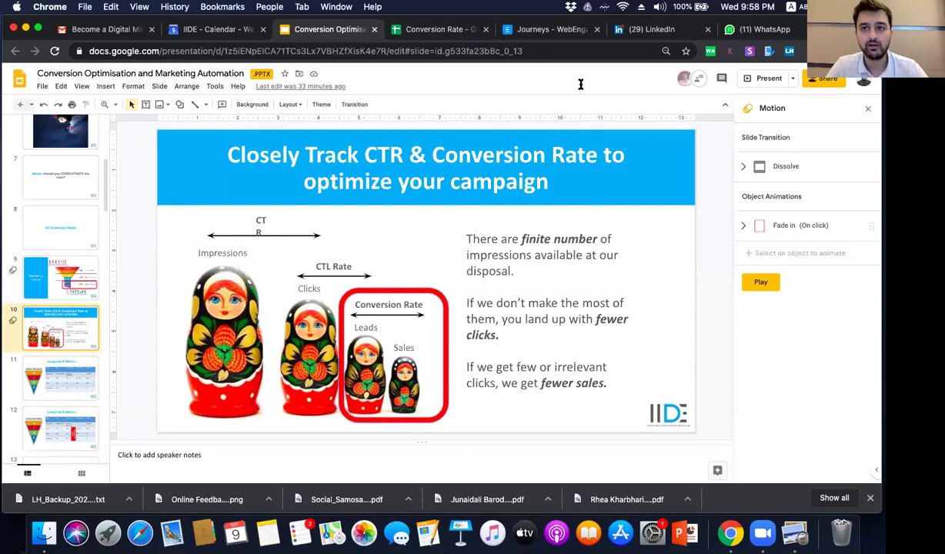
Step: Return to the Conversion Rate spreadsheet and examine the block containing the leads, conversion rate and sales scenarios
{"action": "left_click", "coordinate": [411, 29]}
{"action": "mouse_move", "coordinate": [168, 245]}
{"action": "left_mouse_down"}
{"action": "mouse_move", "coordinate": [423, 317]}
{"action": "mouse_move", "coordinate": [438, 323]}
{"action": "mouse_move", "coordinate": [451, 354]}
{"action": "left_mouse_up"}
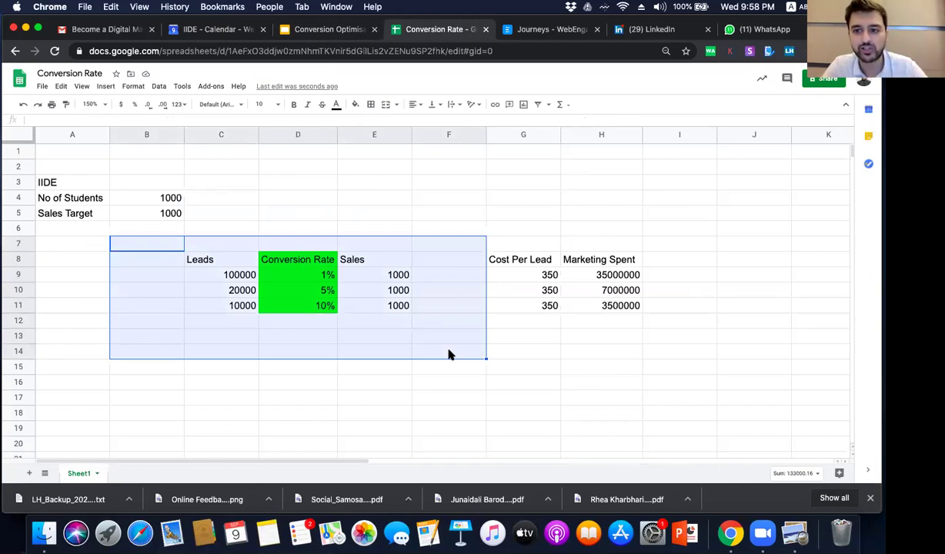
{"action": "left_click", "coordinate": [225, 389]}
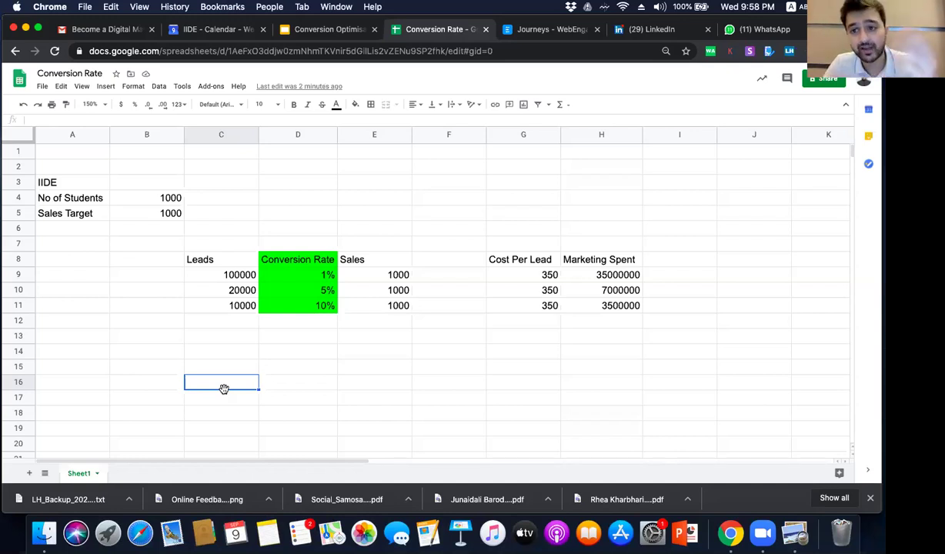
Step: Enter the amounts 1,20,000 in D16 and 4,00,000 in D17 below the scenario table
{"action": "left_click", "coordinate": [267, 383]}
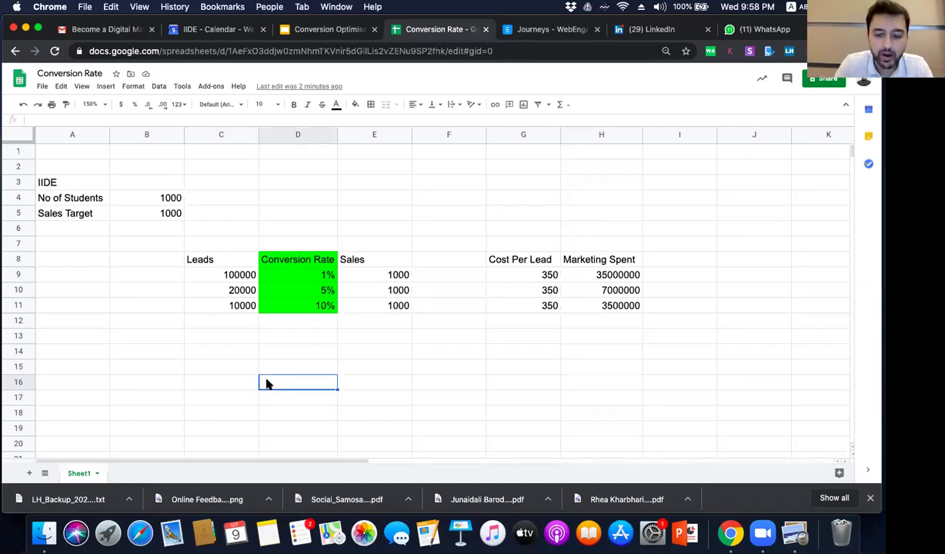
{"action": "type", "text": "1,20,000"}
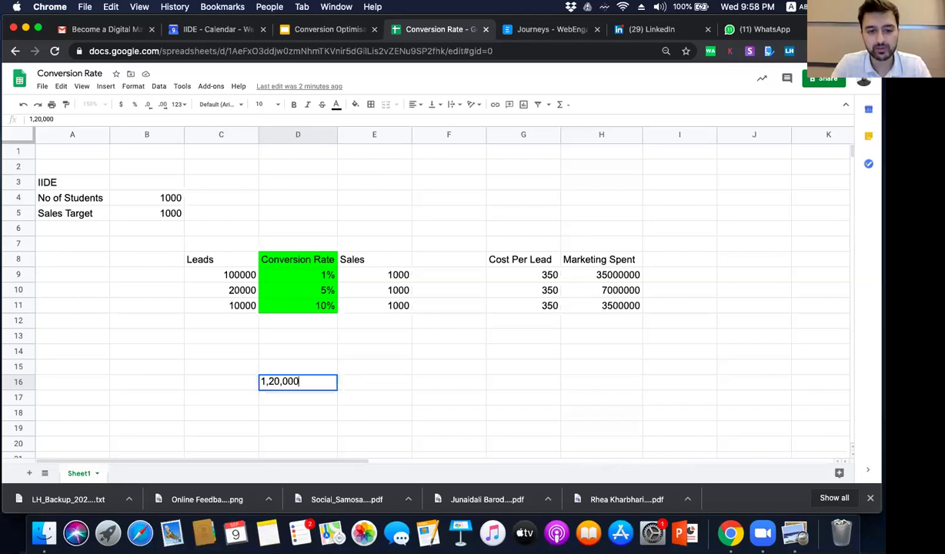
{"action": "key", "text": "Return"}
{"action": "type", "text": "4,00,000"}
{"action": "key", "text": "Return"}
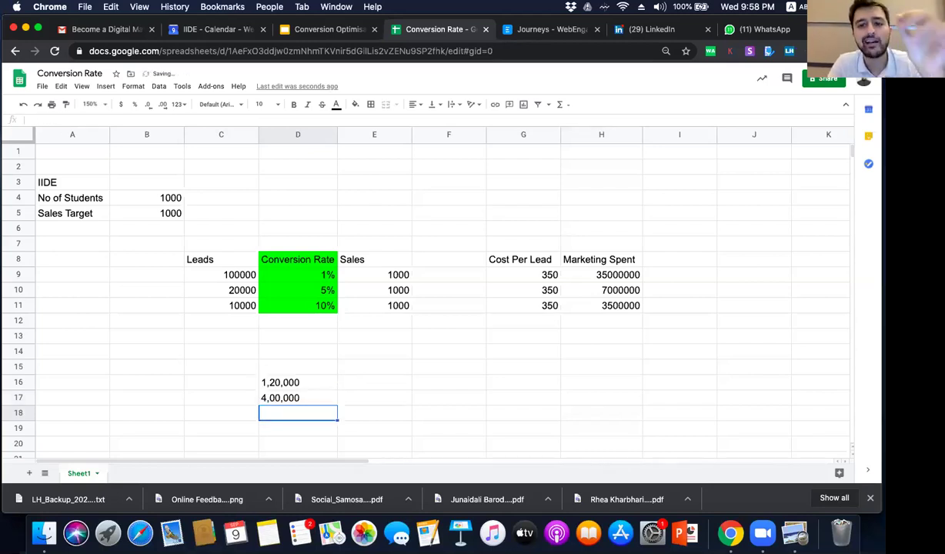
Step: Examine the three scenarios' conversion rates in D9 to D11
{"action": "left_click_drag", "start_coordinate": [296, 274], "coordinate": [310, 308]}
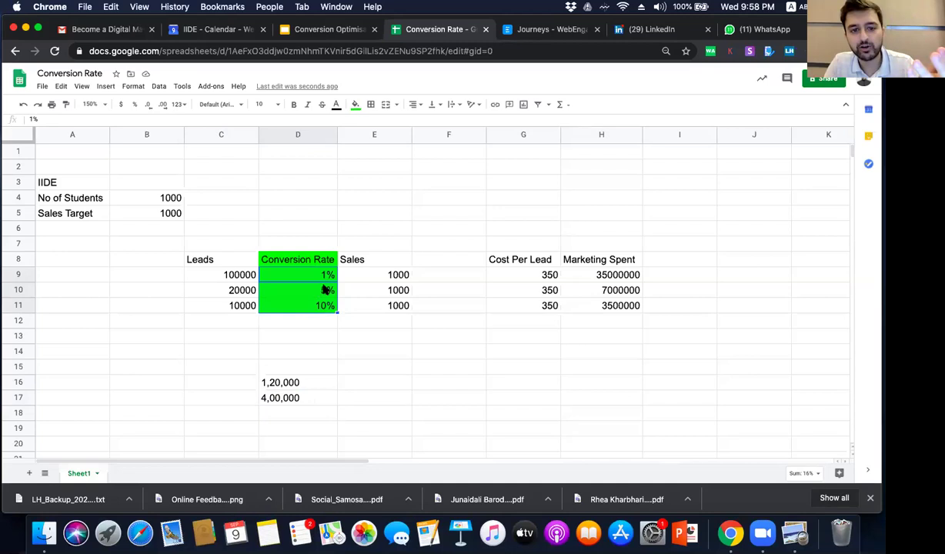
{"action": "left_click_drag", "start_coordinate": [320, 310], "coordinate": [319, 310]}
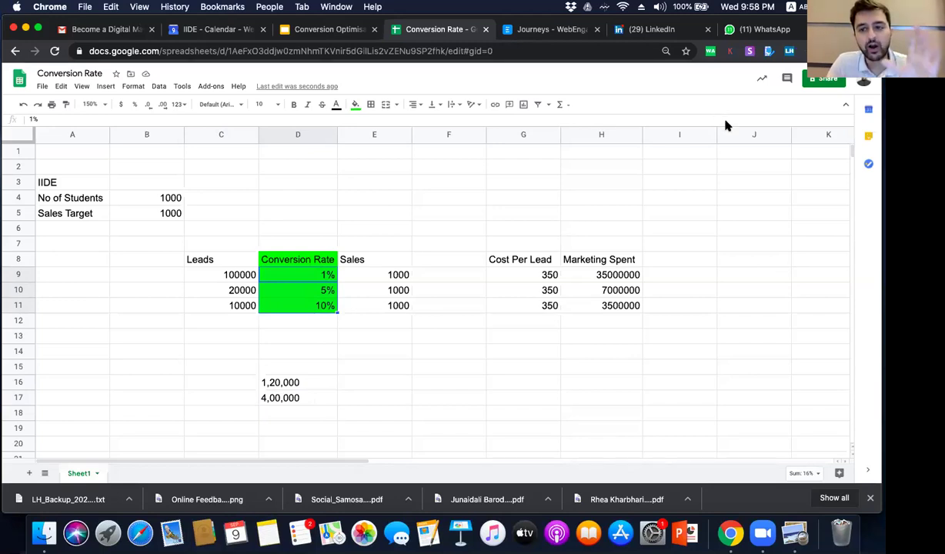
{"action": "left_click", "coordinate": [323, 364]}
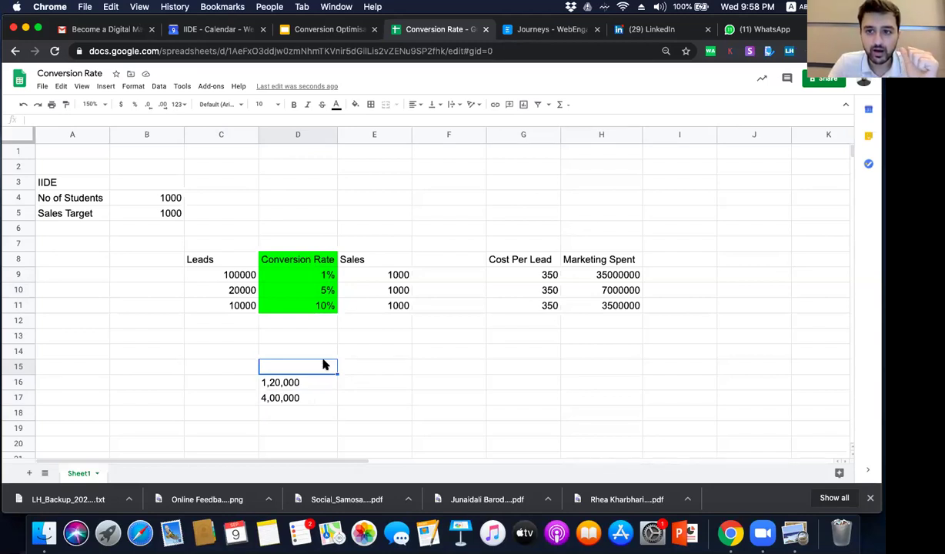
{"action": "left_click", "coordinate": [305, 278]}
{"action": "left_click_drag", "start_coordinate": [307, 287], "coordinate": [312, 309]}
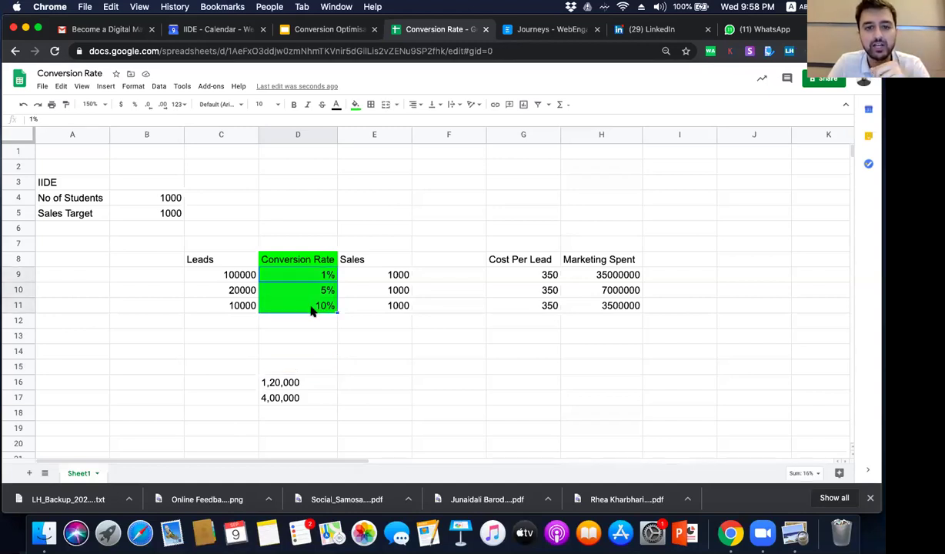
Step: Enter 1% in E14 and 10% in F14 below the scenario table
{"action": "left_click", "coordinate": [365, 353]}
{"action": "type", "text": "1%"}
{"action": "key", "text": "Return"}
{"action": "left_click", "coordinate": [523, 350]}
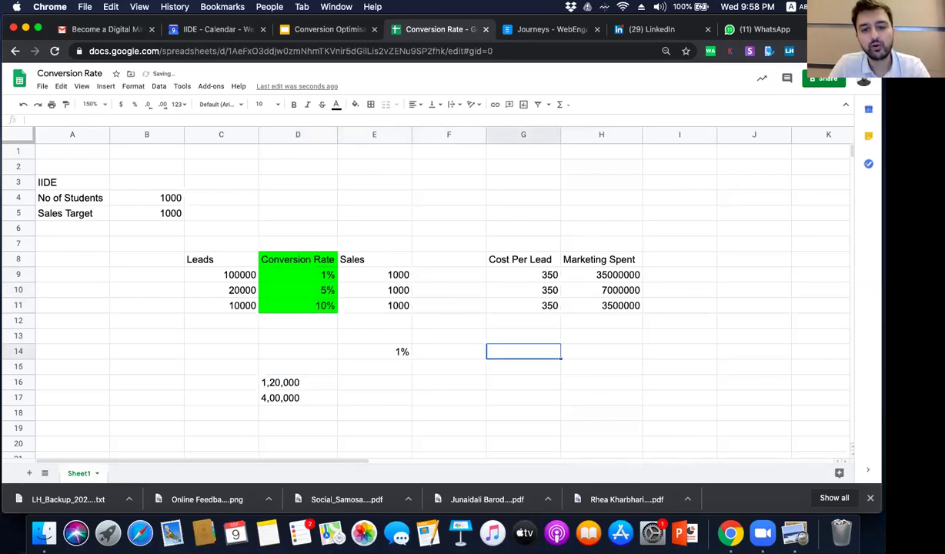
{"action": "left_click", "coordinate": [449, 351]}
{"action": "type", "text": "10%"}
{"action": "key", "text": "Return"}
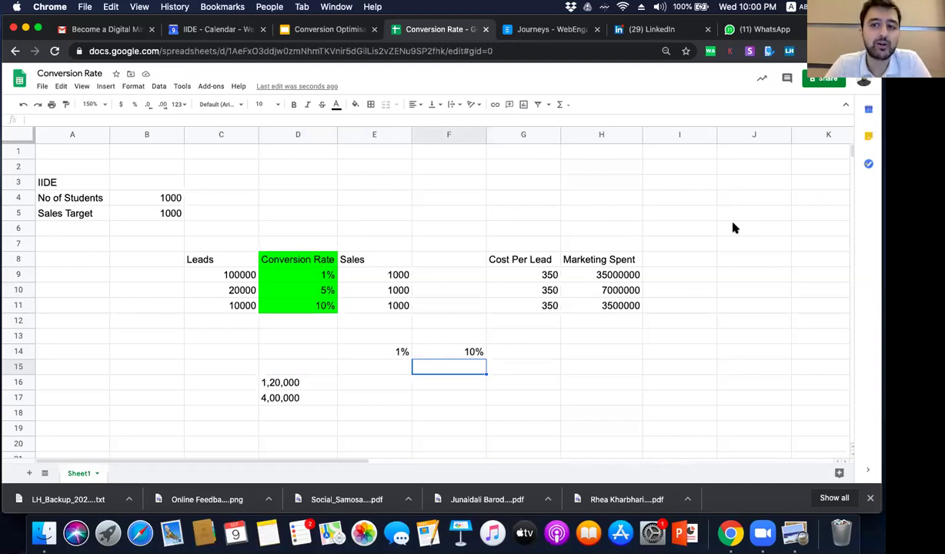
Step: Compare the Leads values in C8 to C11 with the Sales values in E8 to E11
{"action": "left_click", "coordinate": [228, 275]}
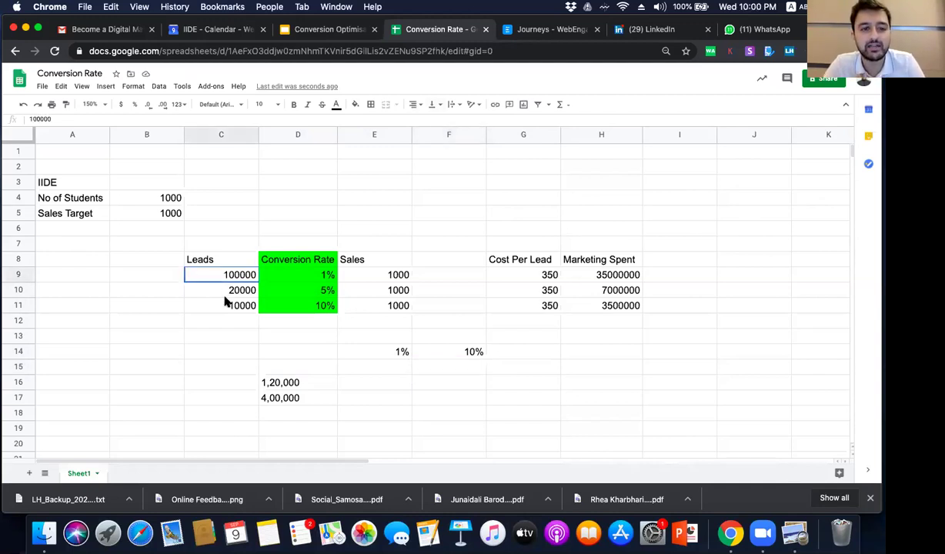
{"action": "left_click", "coordinate": [225, 301], "text": "shift"}
{"action": "left_click", "coordinate": [390, 273]}
{"action": "left_click", "coordinate": [394, 306], "text": "shift"}
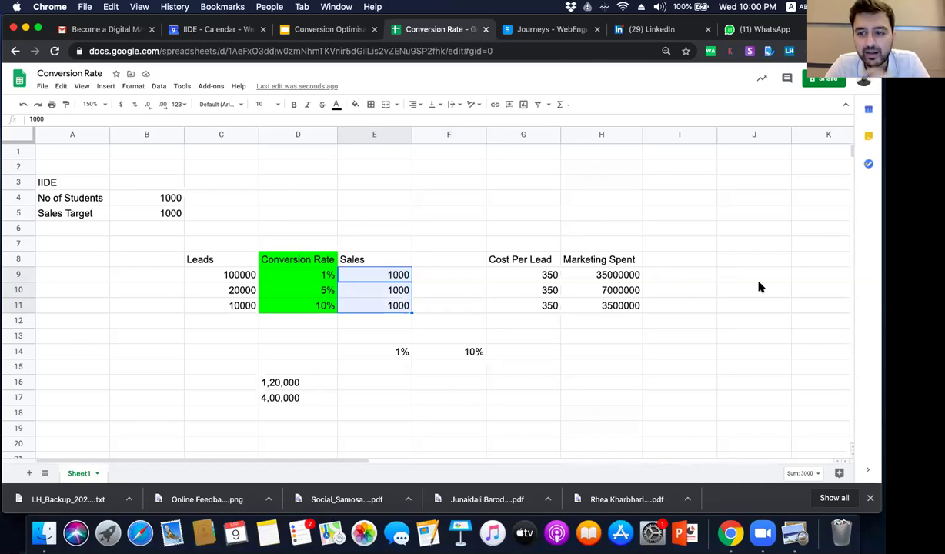
{"action": "left_click_drag", "start_coordinate": [219, 262], "coordinate": [219, 306]}
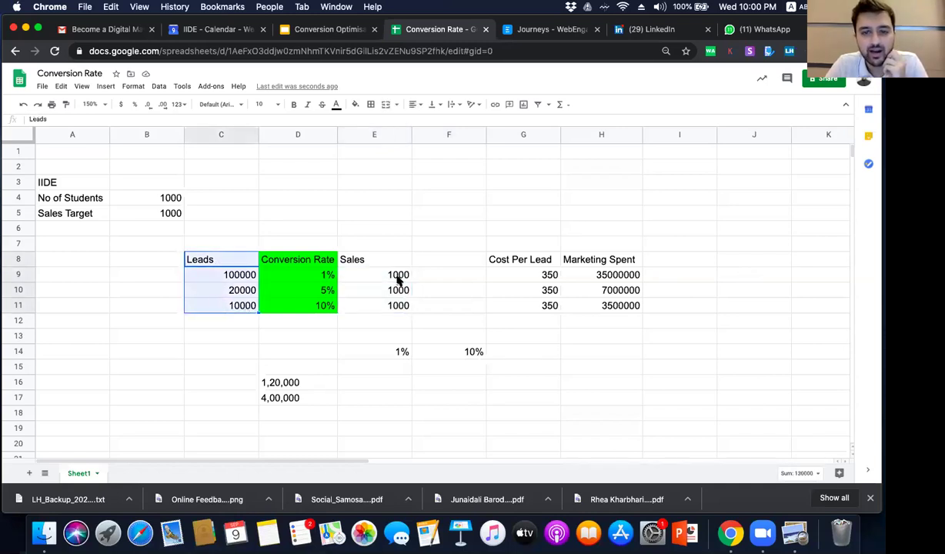
{"action": "left_click_drag", "start_coordinate": [376, 260], "coordinate": [380, 308]}
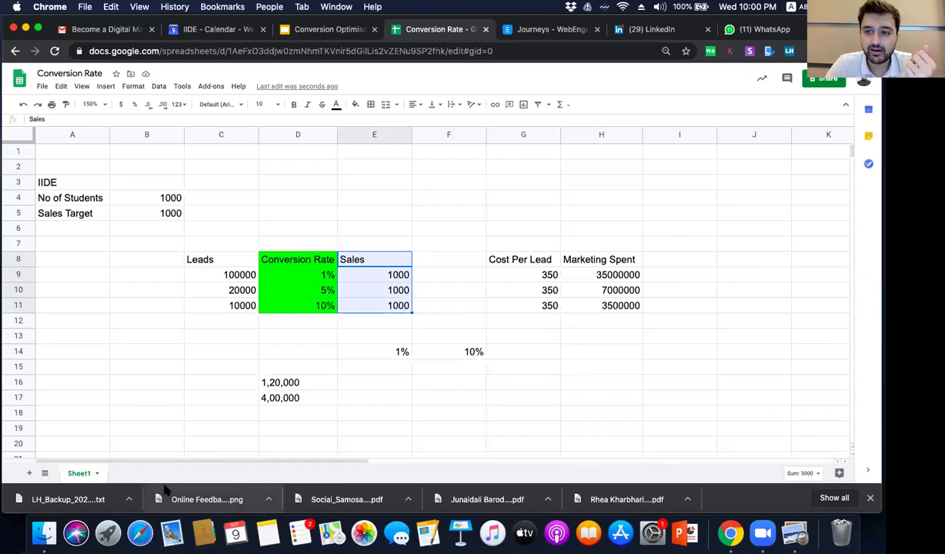
Step: Switch to the Conversion Optimisation and Marketing Automation presentation, present it from slide 13 and move on to the AIDA Action Stage slide
{"action": "left_click", "coordinate": [324, 29]}
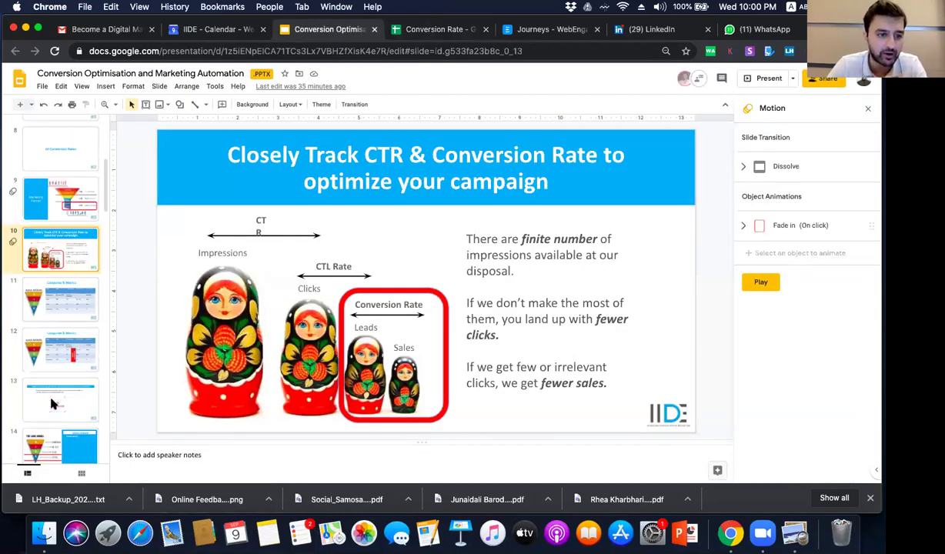
{"action": "left_click", "coordinate": [51, 402]}
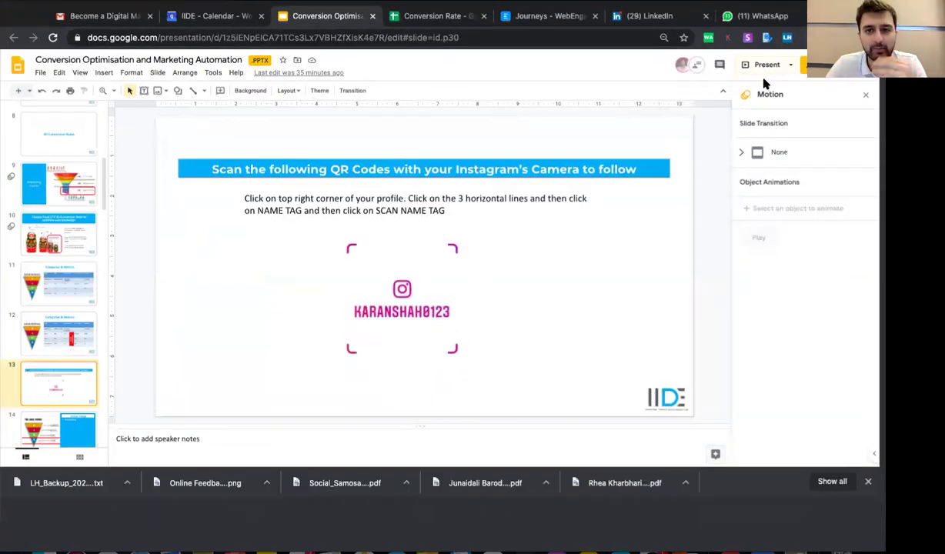
{"action": "left_click", "coordinate": [768, 80]}
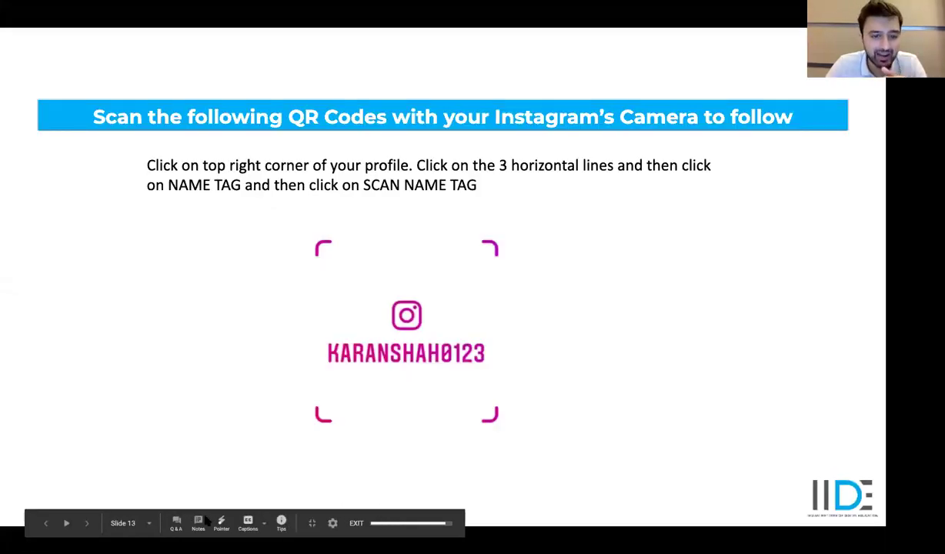
{"action": "mouse_move", "coordinate": [204, 539]}
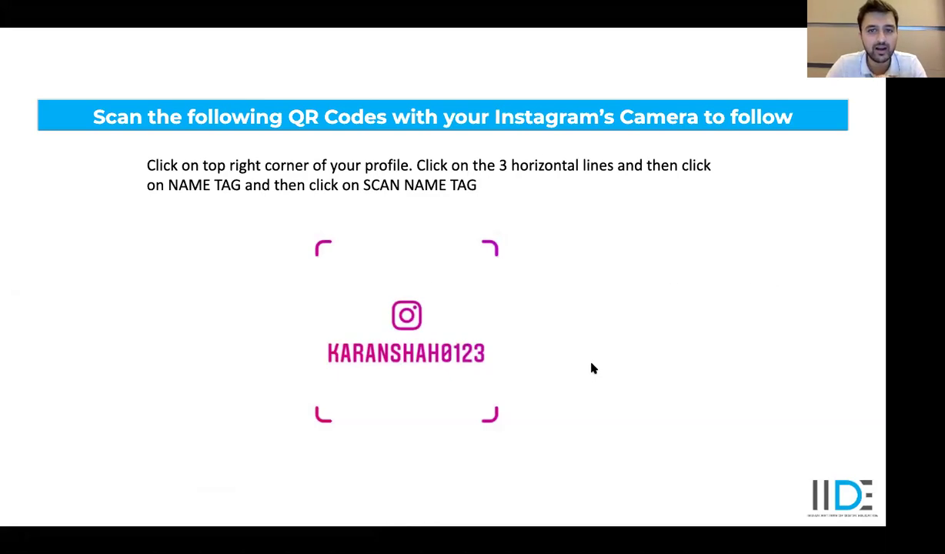
{"action": "key", "text": "Left"}
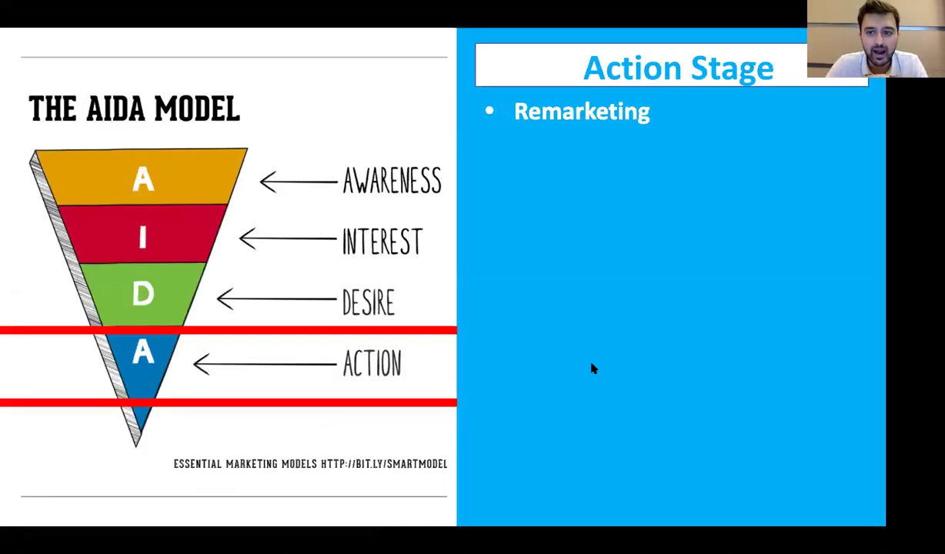
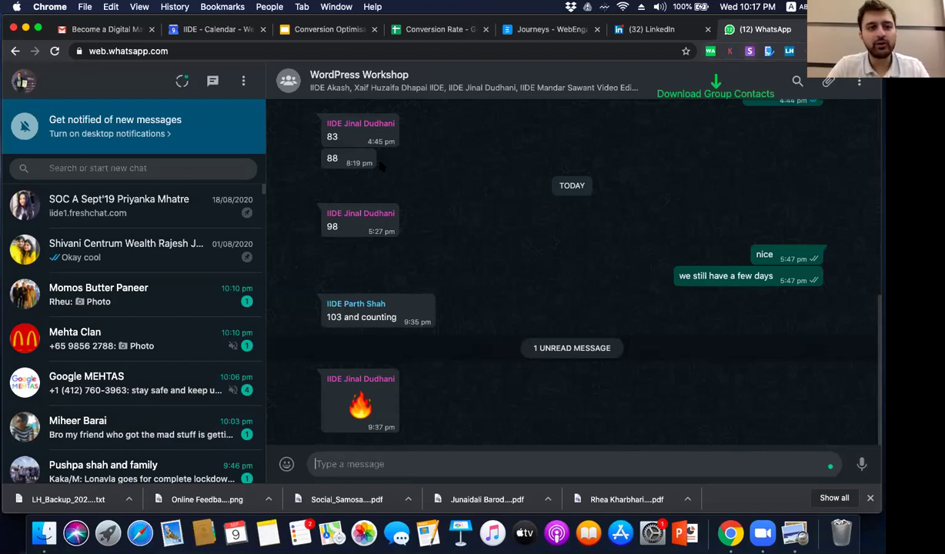
Step: Look through the older conversations in the WhatsApp chat list and return to the newest ones
{"action": "scroll", "coordinate": [154, 267], "scroll_direction": "down", "scroll_amount": 15}
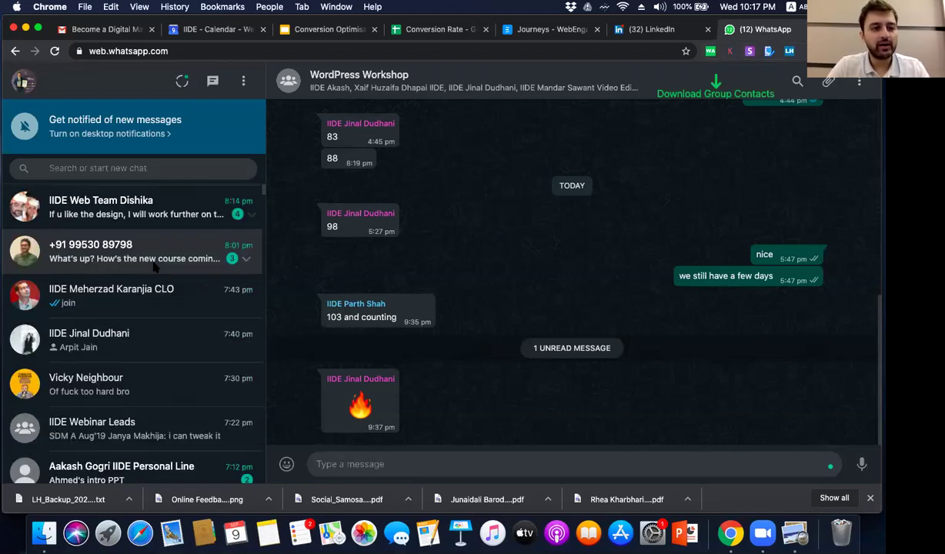
{"action": "scroll", "coordinate": [154, 267], "scroll_direction": "down", "scroll_amount": 5}
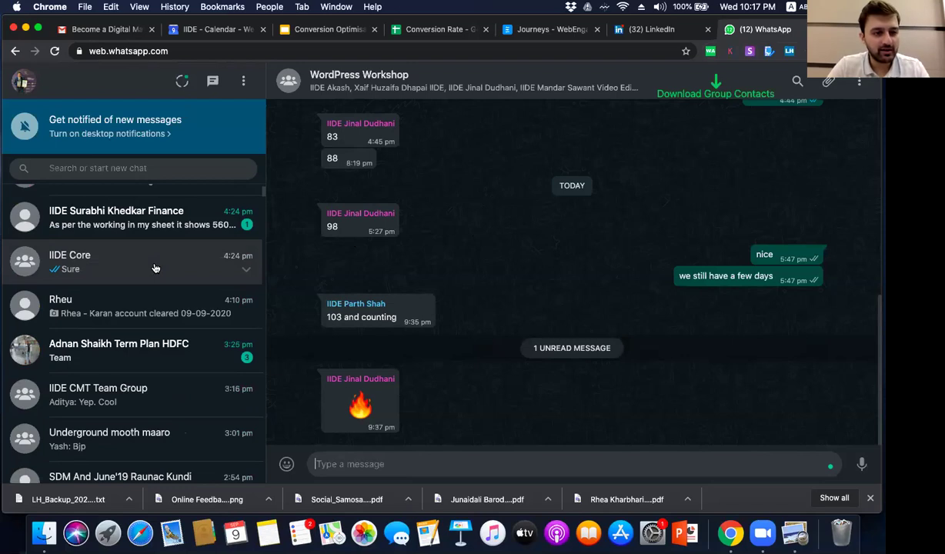
{"action": "scroll", "coordinate": [155, 268], "scroll_direction": "down", "scroll_amount": 7}
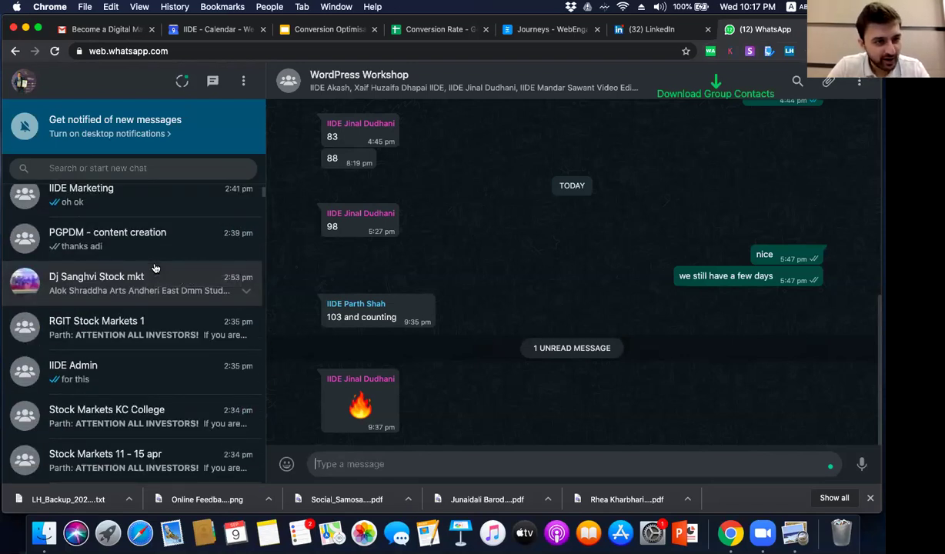
{"action": "scroll", "coordinate": [155, 268], "scroll_direction": "up", "scroll_amount": 1}
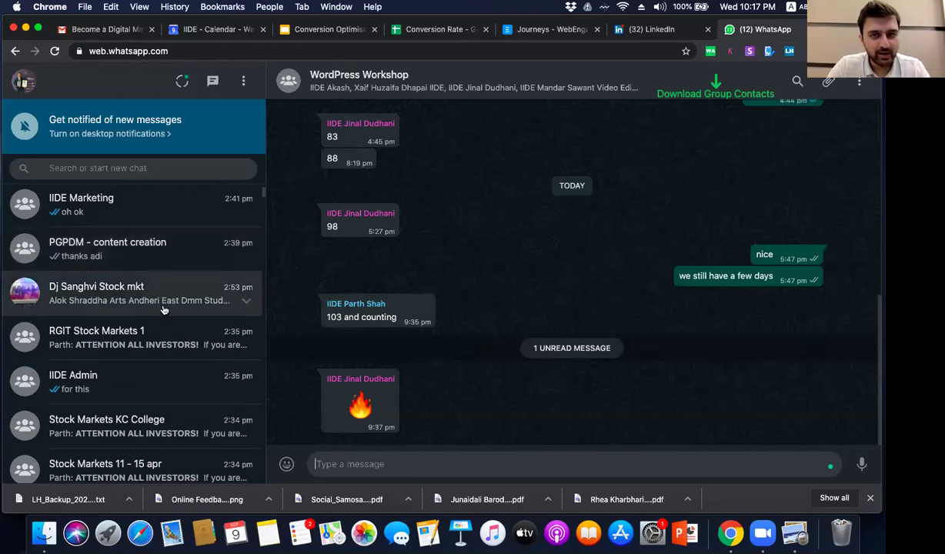
{"action": "scroll", "coordinate": [163, 309], "scroll_direction": "up", "scroll_amount": 15}
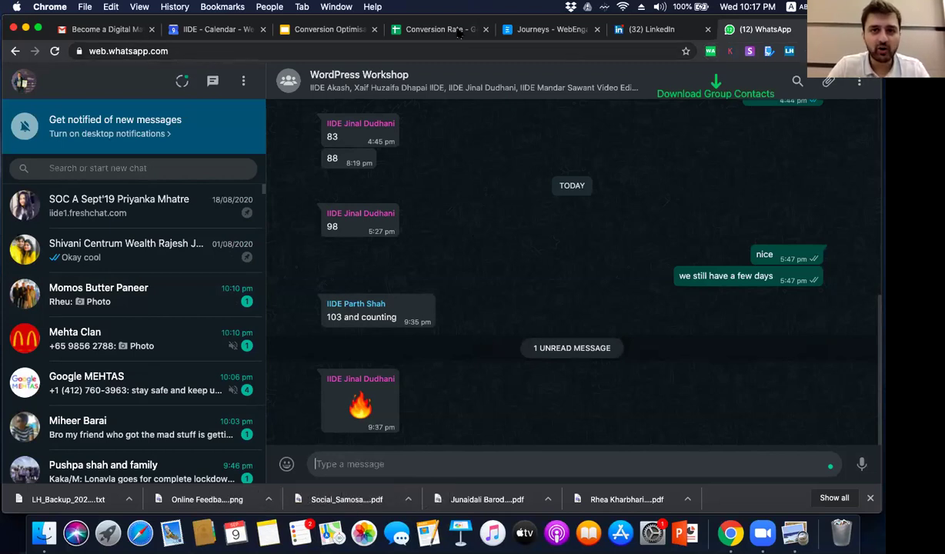
Step: Switch to the Conversion Rate spreadsheet and add a WhatsApp column in G1 with a 90% open rate and a 15% click rate
{"action": "left_click", "coordinate": [407, 31]}
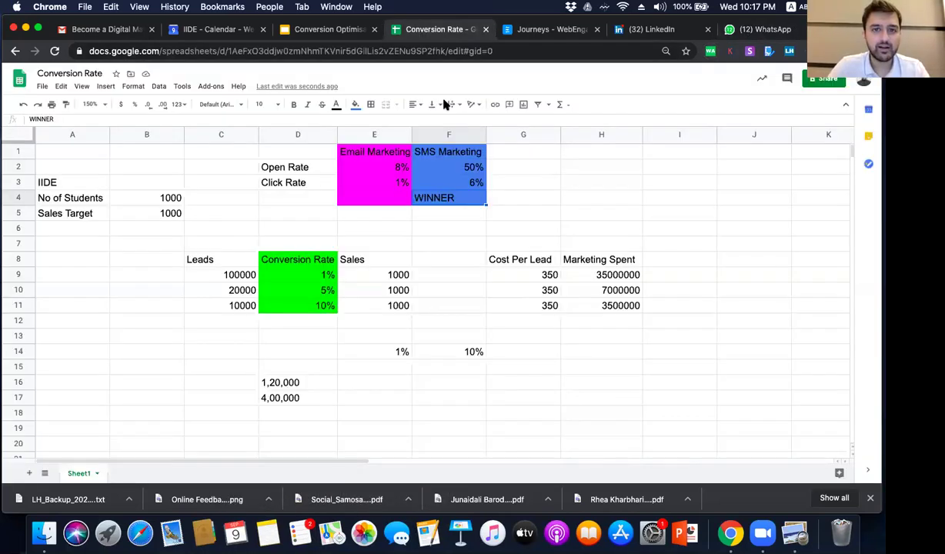
{"action": "left_click", "coordinate": [518, 152]}
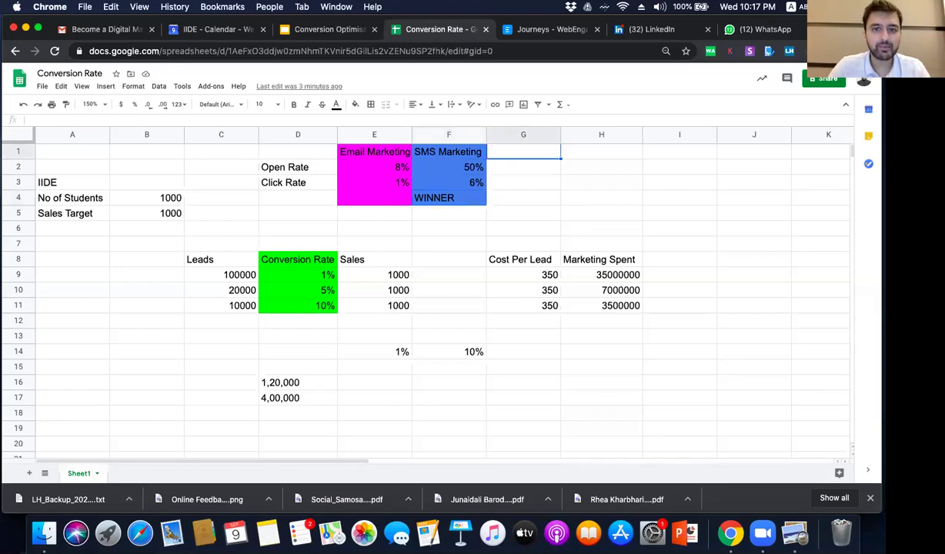
{"action": "type", "text": "WhatsAp"}
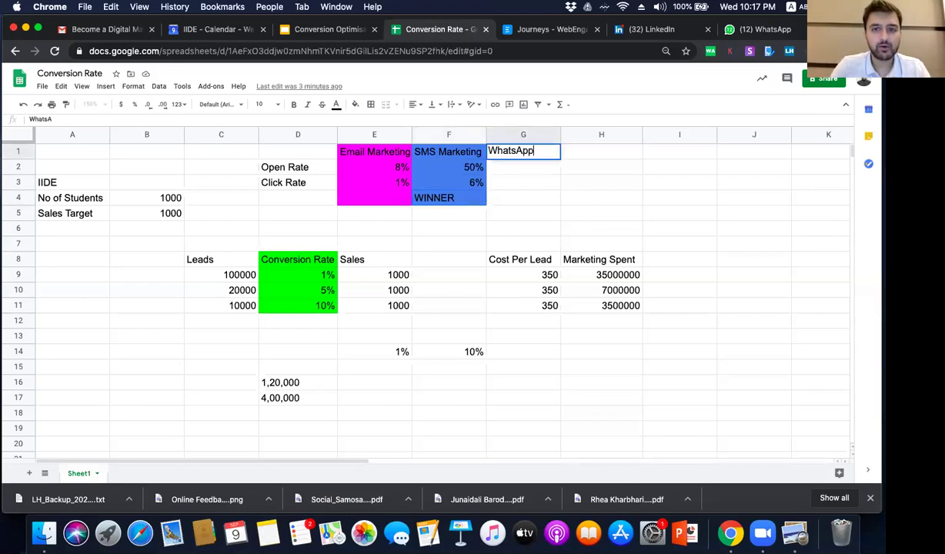
{"action": "type", "text": "p"}
{"action": "key", "text": "Return"}
{"action": "type", "text": "90%"}
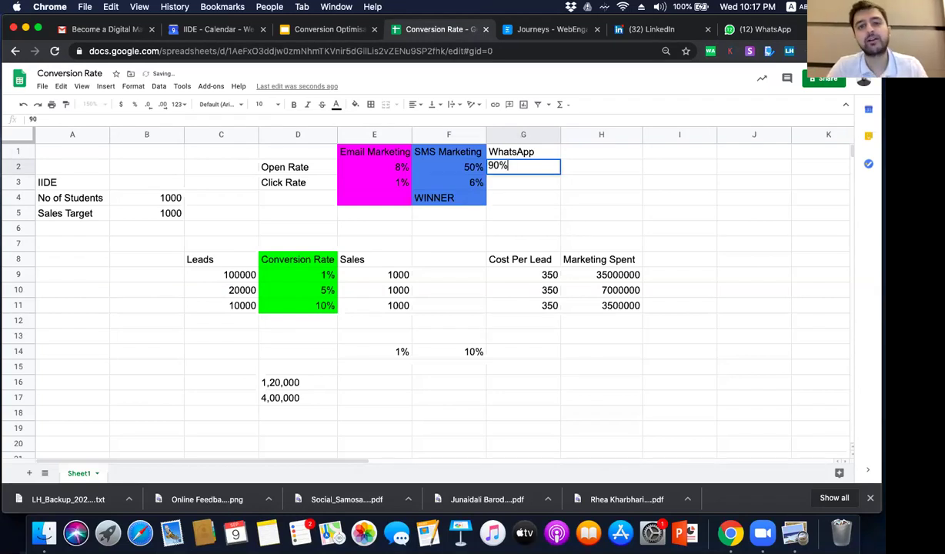
{"action": "key", "text": "Up"}
{"action": "left_click", "coordinate": [524, 167]}
{"action": "left_click", "coordinate": [523, 183]}
{"action": "type", "text": "1"}
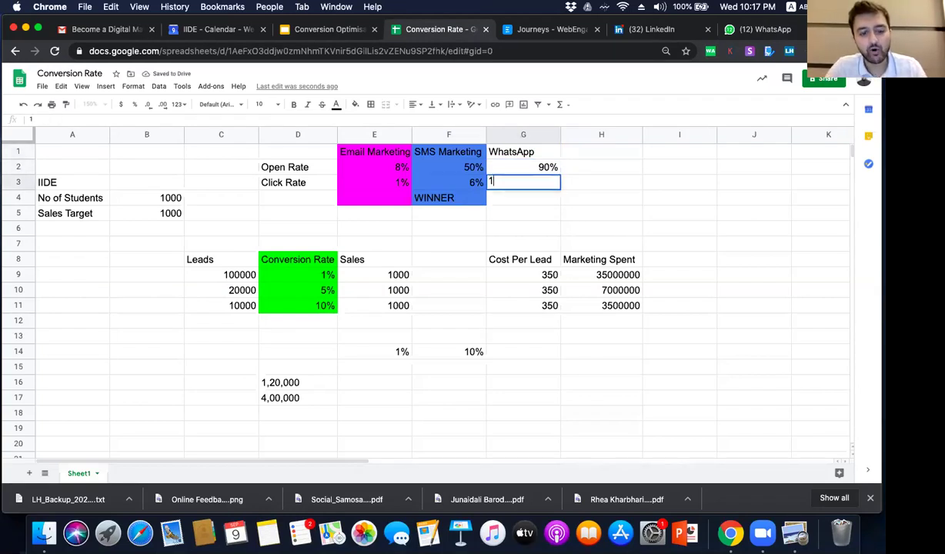
{"action": "type", "text": "5%"}
{"action": "key", "text": "Return"}
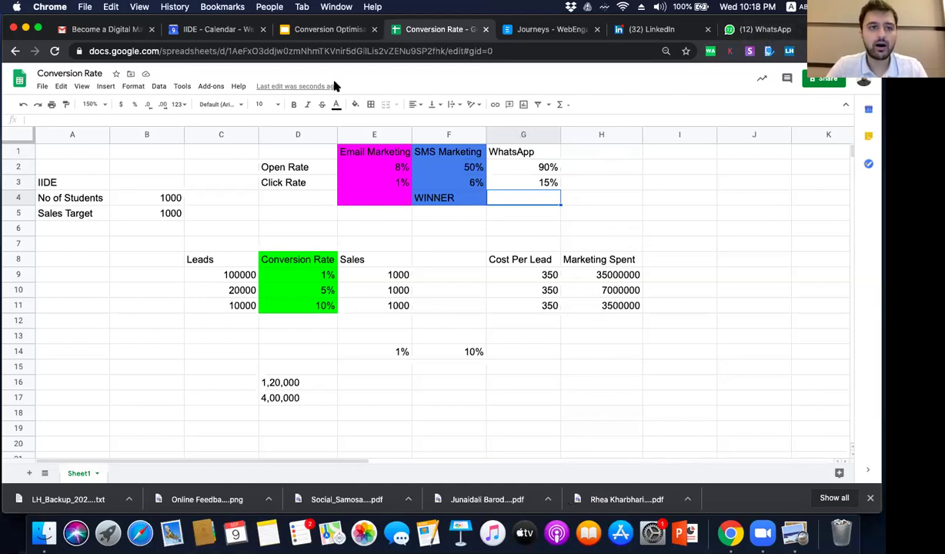
Step: Search Google for "Whats app sender" in a new browser tab and look through the results for bulk messaging tools
{"action": "key", "text": "super+t"}
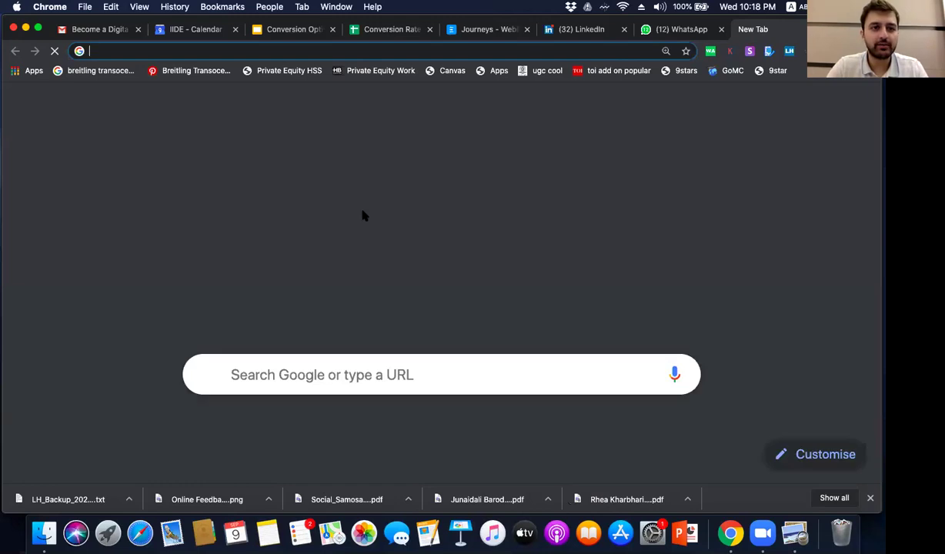
{"action": "type", "text": "Whats app send"}
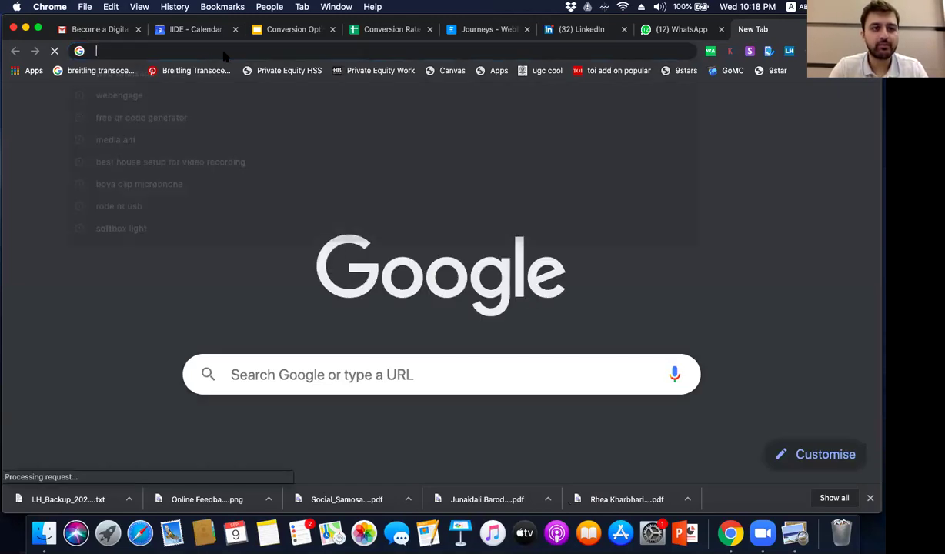
{"action": "type", "text": "er"}
{"action": "key", "text": "Return"}
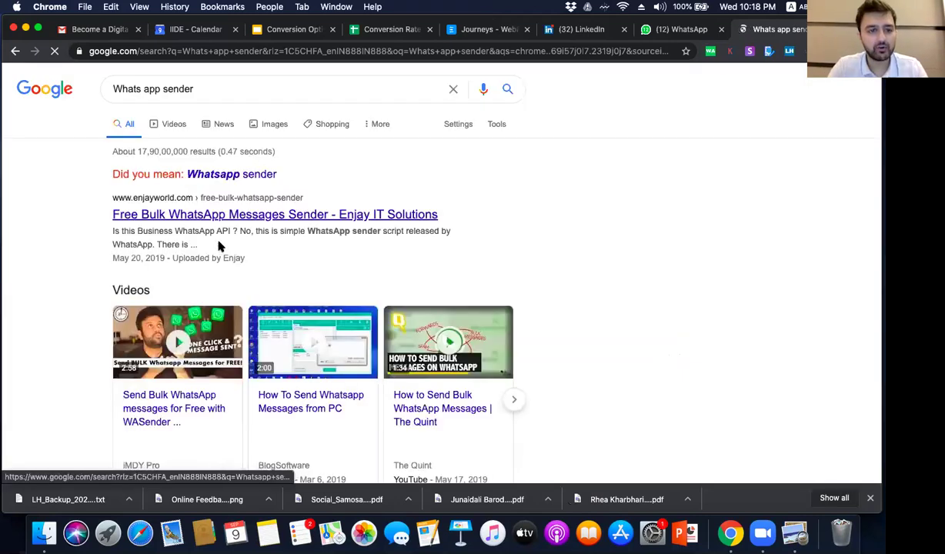
{"action": "scroll", "coordinate": [191, 294], "scroll_direction": "down", "scroll_amount": 5}
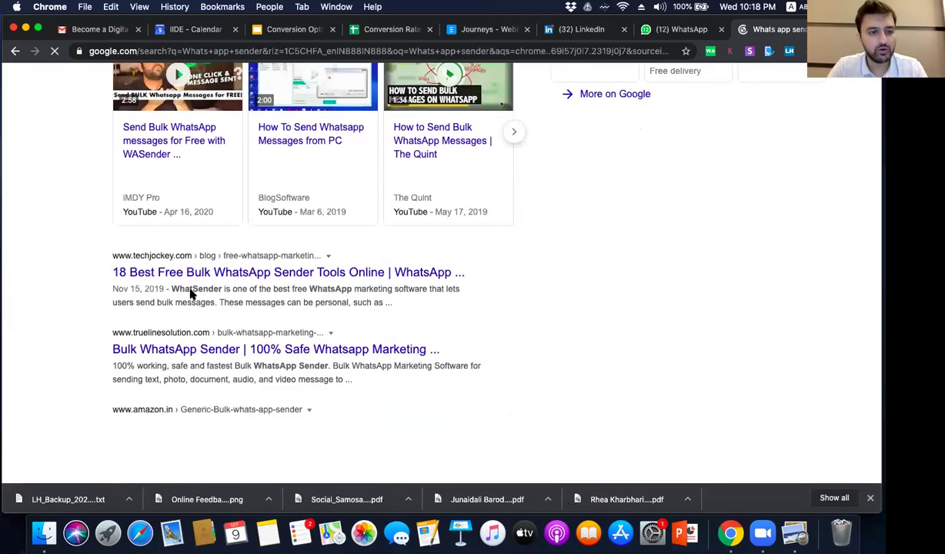
{"action": "scroll", "coordinate": [190, 294], "scroll_direction": "down", "scroll_amount": 3}
{"action": "scroll", "coordinate": [191, 292], "scroll_direction": "down", "scroll_amount": 3}
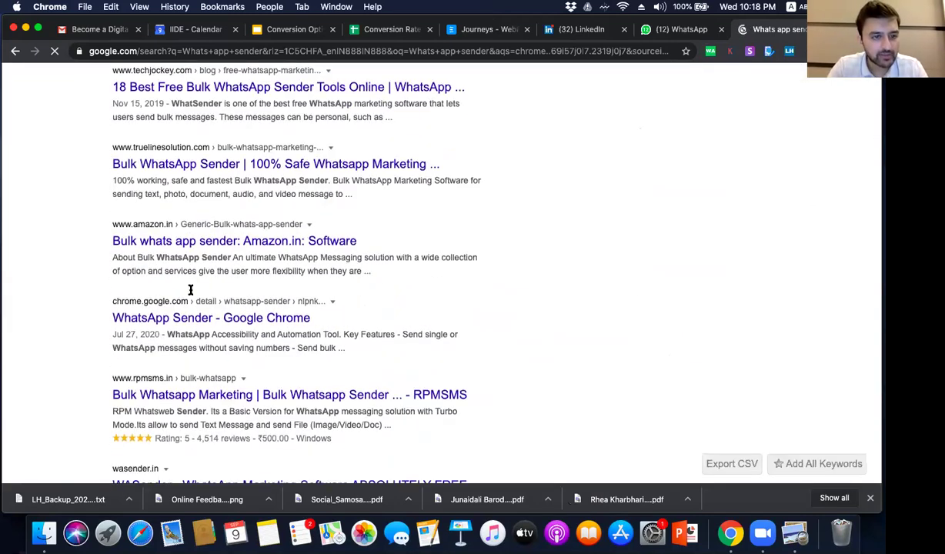
{"action": "scroll", "coordinate": [190, 290], "scroll_direction": "down", "scroll_amount": 2}
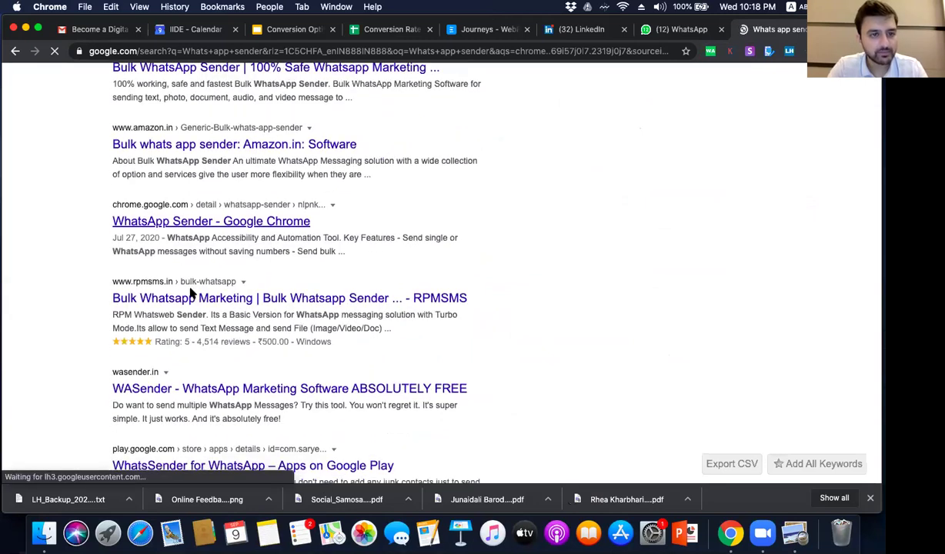
{"action": "scroll", "coordinate": [113, 183], "scroll_direction": "down", "scroll_amount": 1}
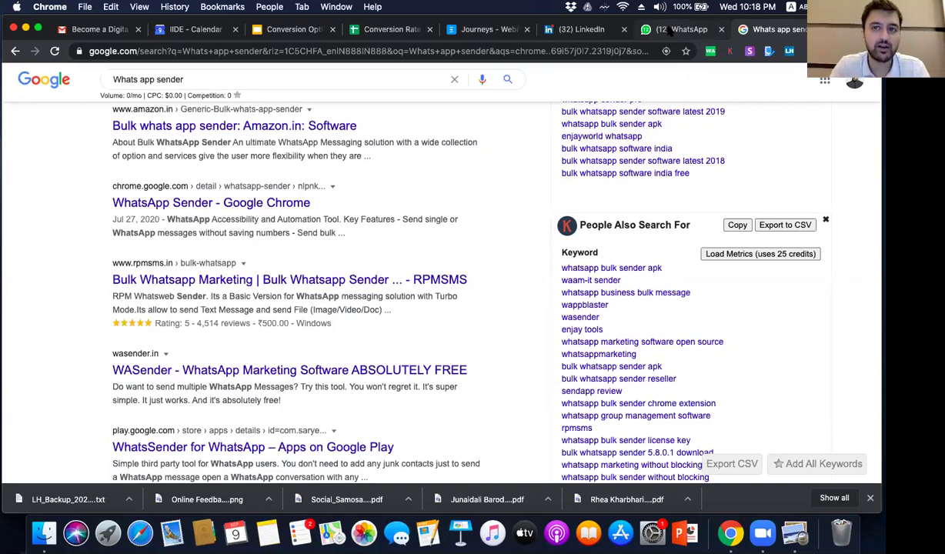
Step: Switch to WhatsApp Web, open the WA bulk message sender extension and remove all recipient numbers from its list
{"action": "left_click", "coordinate": [670, 29]}
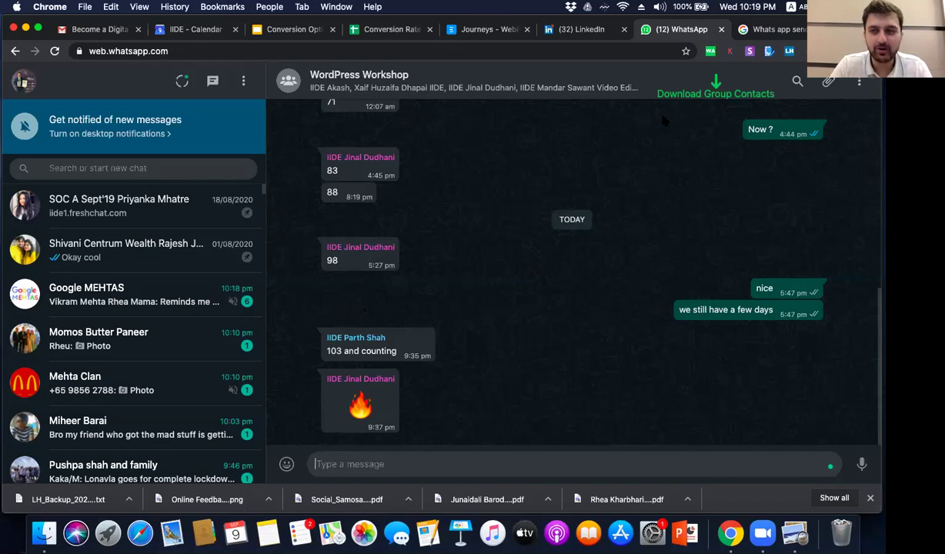
{"action": "left_click", "coordinate": [711, 54]}
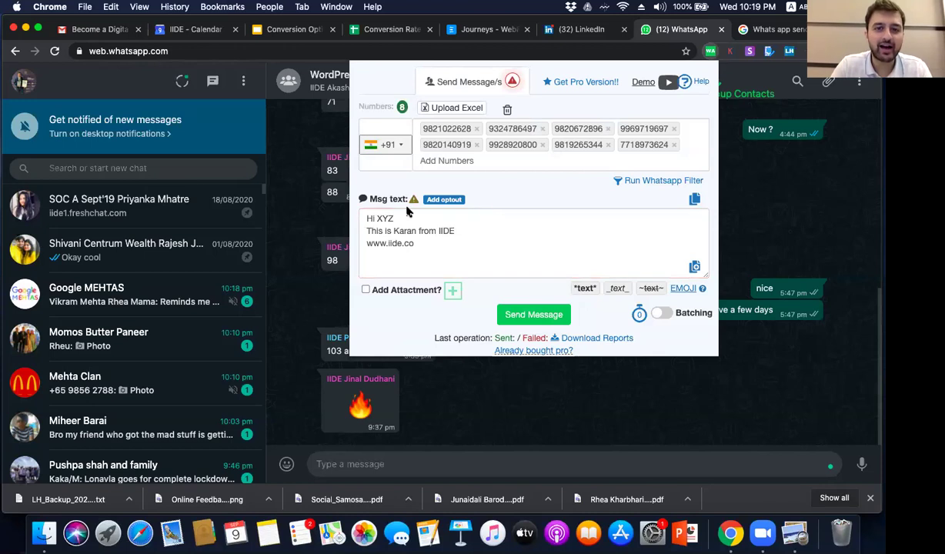
{"action": "left_click", "coordinate": [479, 127]}
{"action": "left_click", "coordinate": [479, 127]}
{"action": "left_click", "coordinate": [478, 127]}
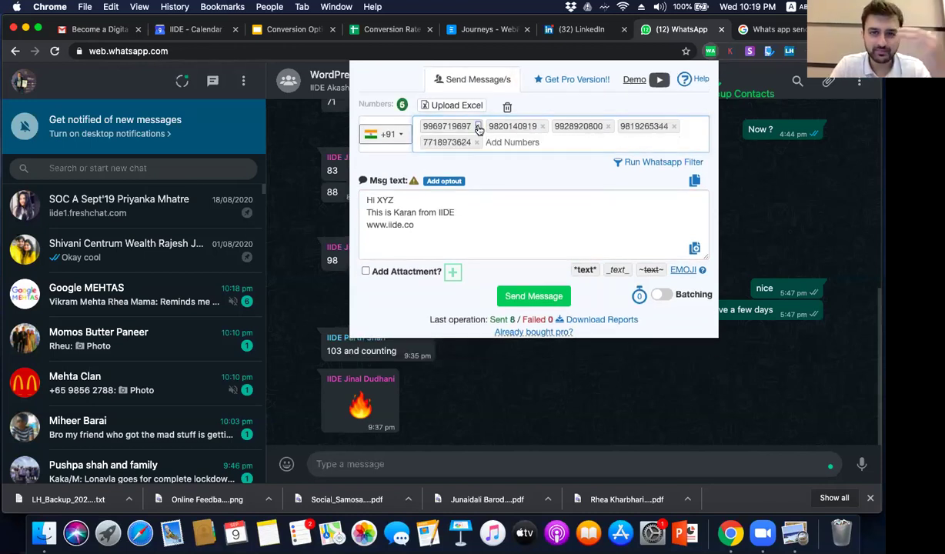
{"action": "left_click", "coordinate": [478, 127]}
{"action": "left_click", "coordinate": [478, 127]}
{"action": "left_click", "coordinate": [477, 127]}
{"action": "left_click", "coordinate": [477, 127]}
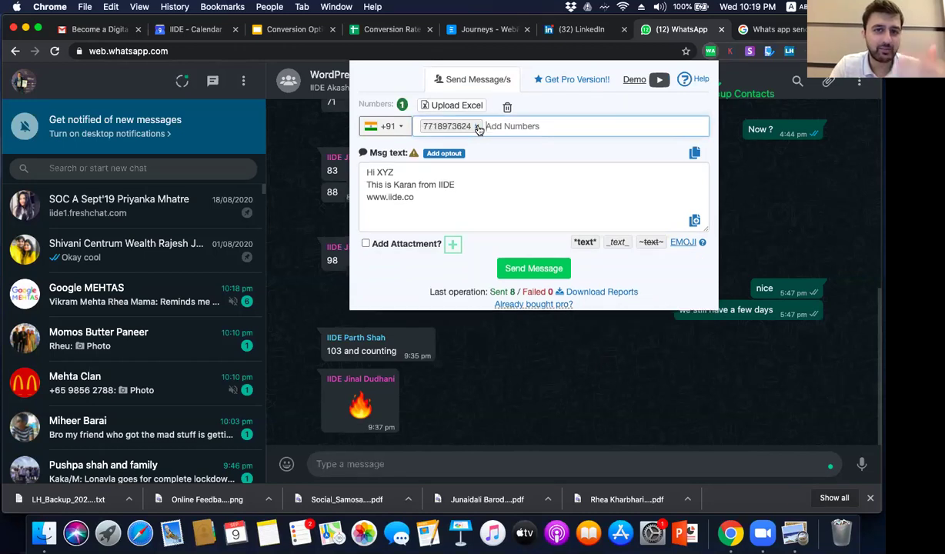
{"action": "left_click", "coordinate": [478, 128]}
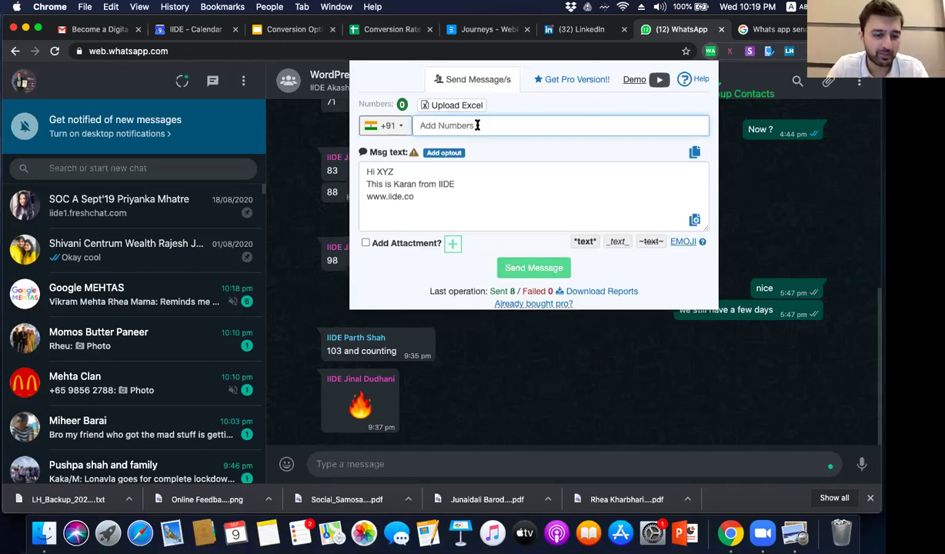
Step: Add the eight recipients' phone numbers to the recipient list of the bulk message sender
{"action": "key", "text": "super+v"}
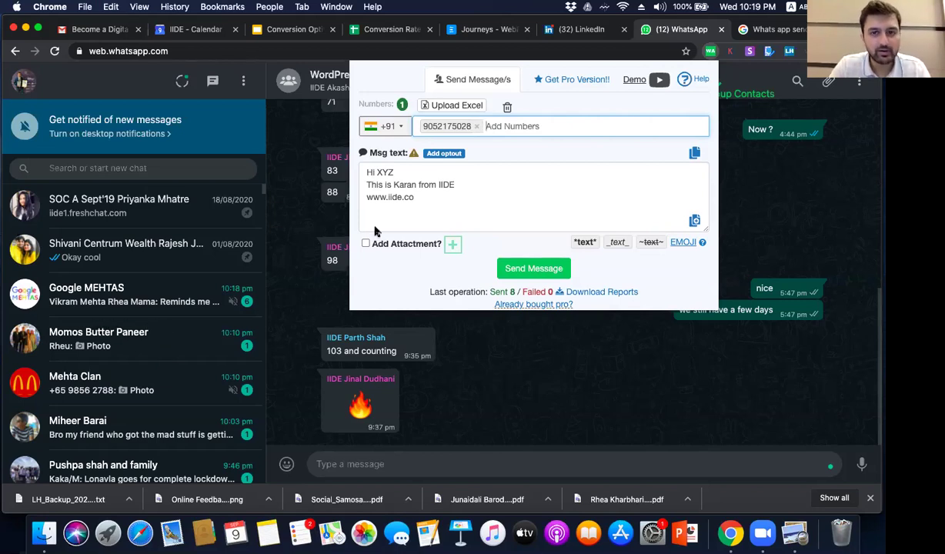
{"action": "key", "text": "super+v"}
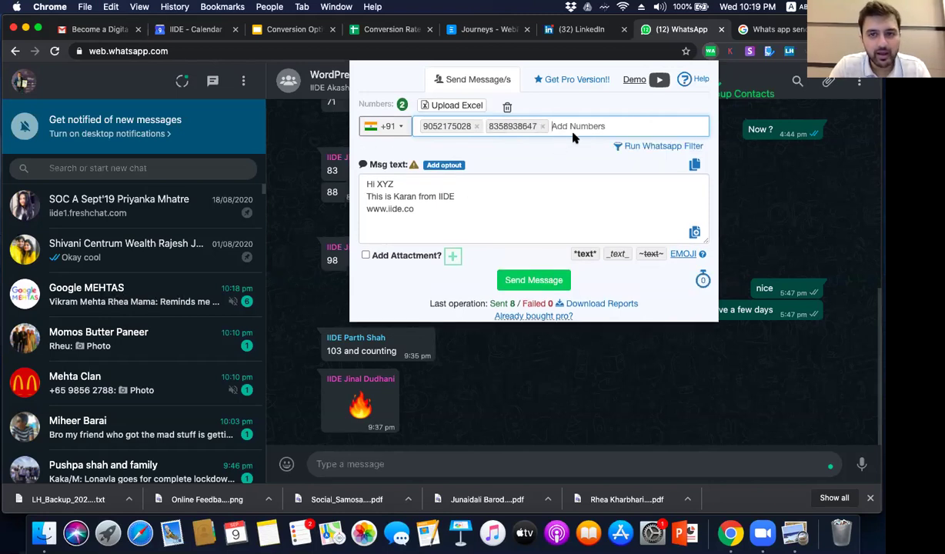
{"action": "key", "text": "super+v"}
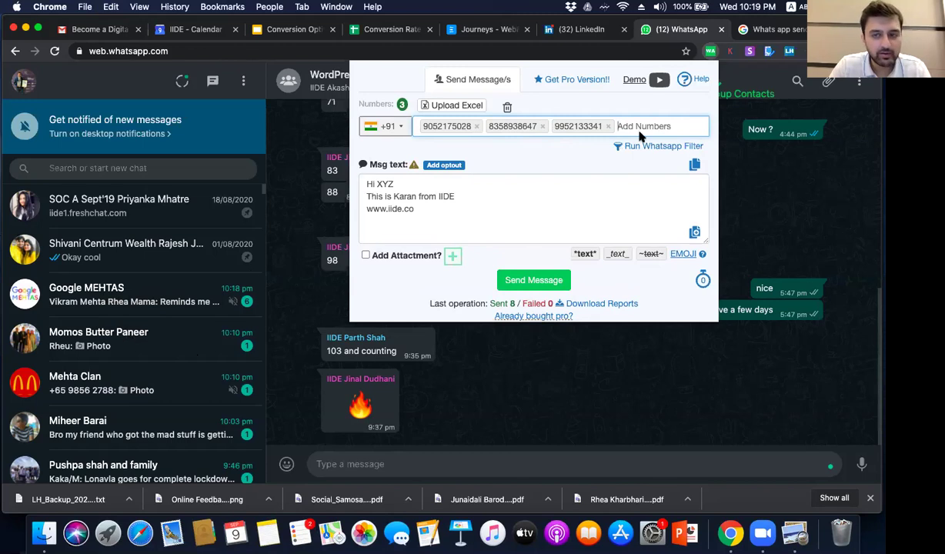
{"action": "key", "text": "super+v"}
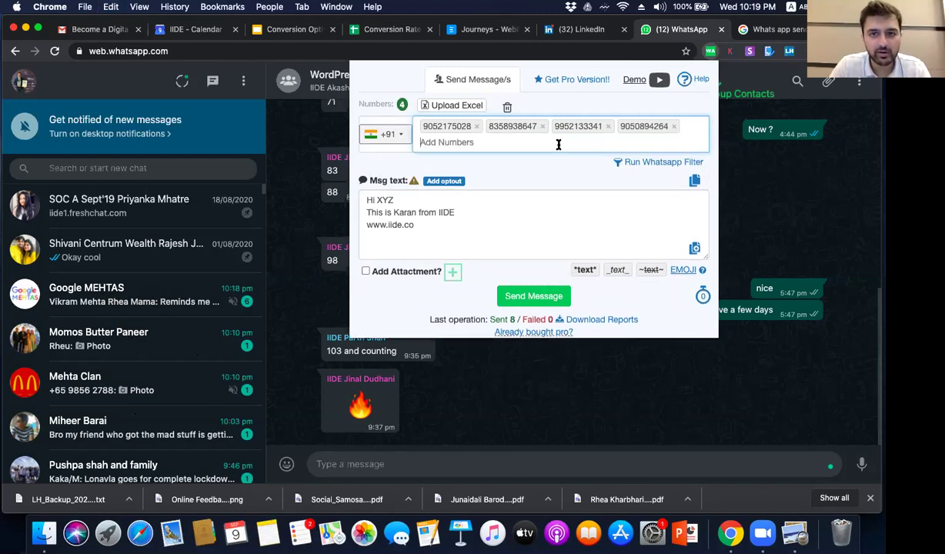
{"action": "key", "text": "super+v"}
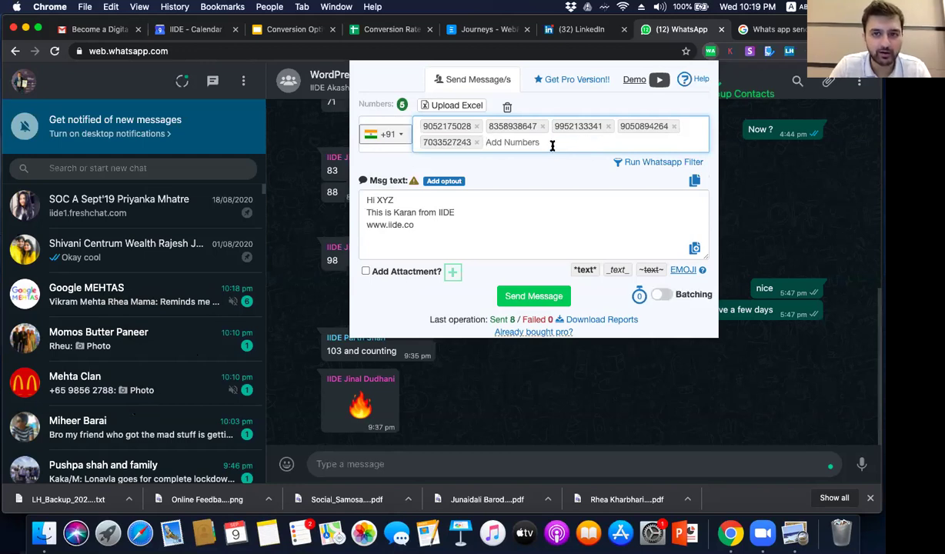
{"action": "key", "text": "super+v"}
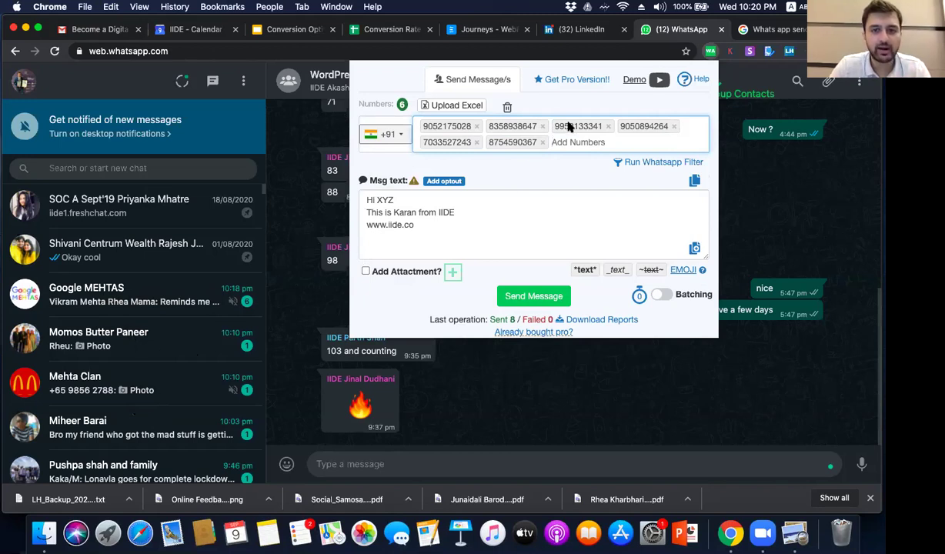
{"action": "key", "text": "super+v"}
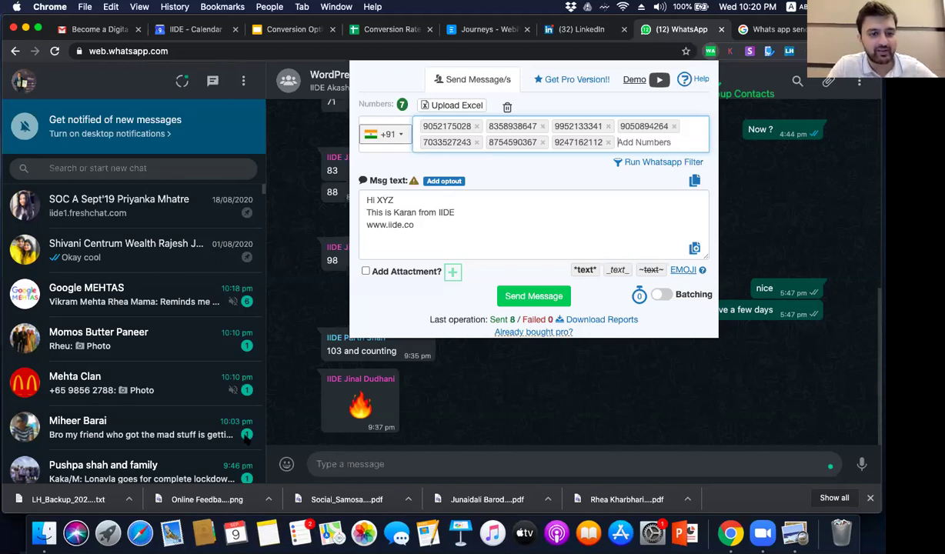
{"action": "left_click", "coordinate": [626, 142]}
{"action": "key", "text": "cmd+v"}
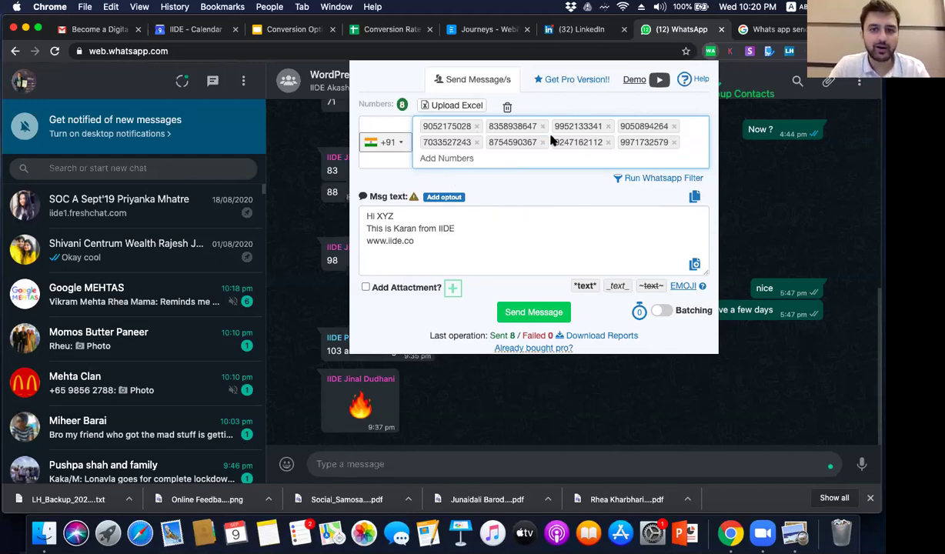
{"action": "left_click", "coordinate": [404, 216]}
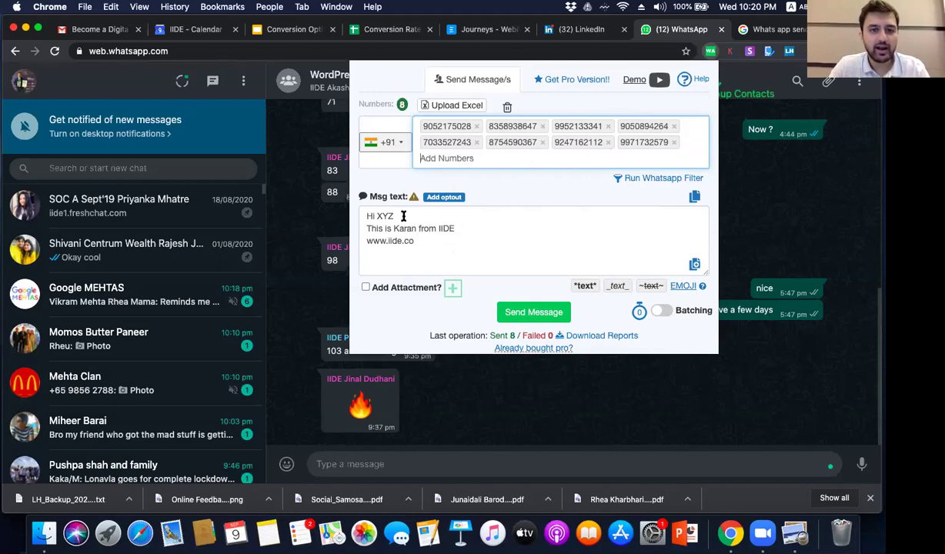
{"action": "left_click_drag", "start_coordinate": [404, 216], "coordinate": [376, 217]}
{"action": "key", "text": "BackSpace"}
{"action": "left_click", "coordinate": [465, 228]}
{"action": "key", "text": "Return"}
{"action": "type", "text": "Hope you enjoyed my session WITH d www.i"}
{"action": "key", "text": "BackSpace"}
{"action": "key", "text": "BackSpace"}
{"action": "type", "text": "WITH d"}
{"action": "key", "text": "BackSpace"}
{"action": "key", "text": "BackSpace"}
{"action": "key", "text": "BackSpace"}
{"action": "key", "text": "BackSpace"}
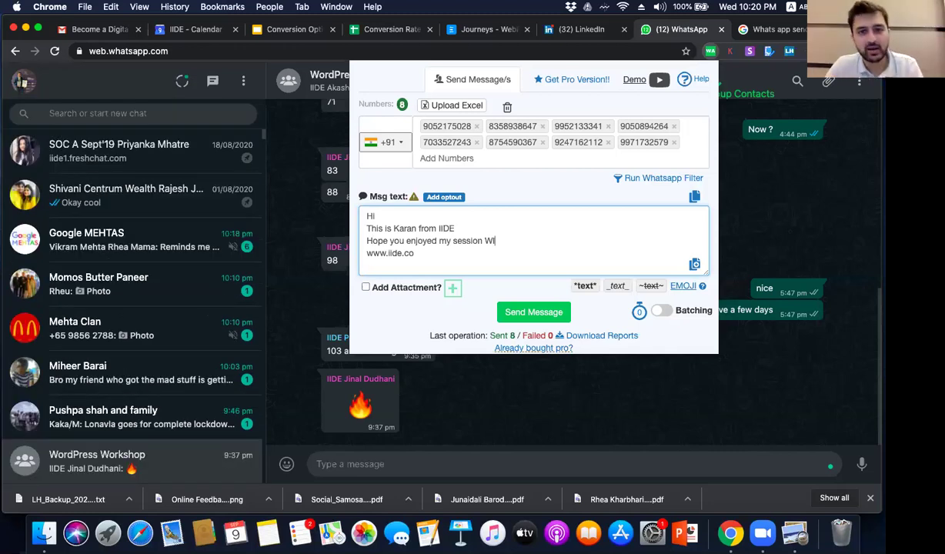
{"action": "key", "text": "BackSpace"}
{"action": "key", "text": "BackSpace"}
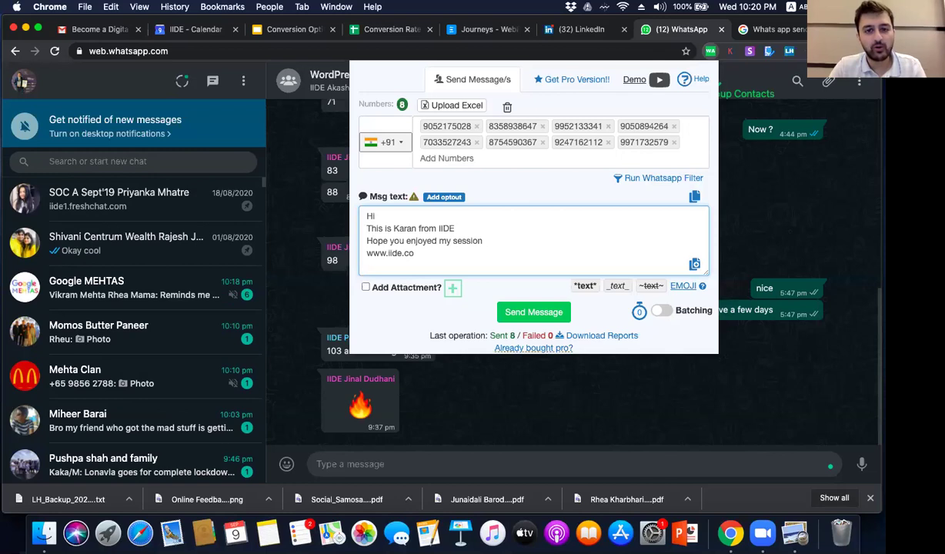
{"action": "type", "text": "with I"}
{"action": "key", "text": "BackSpace"}
{"action": "key", "text": "BackSpace"}
{"action": "key", "text": "BackSpace"}
{"action": "key", "text": "BackSpace"}
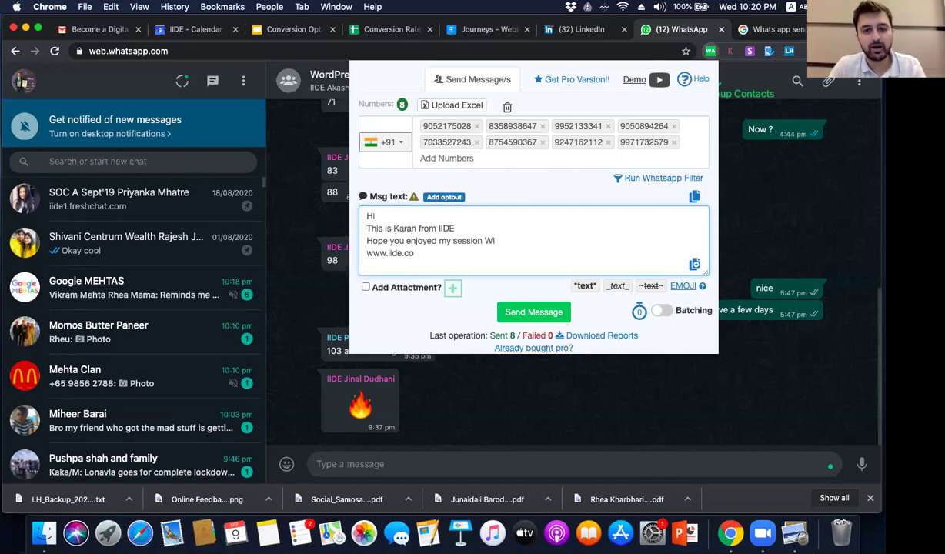
{"action": "type", "text": "th Deepak"}
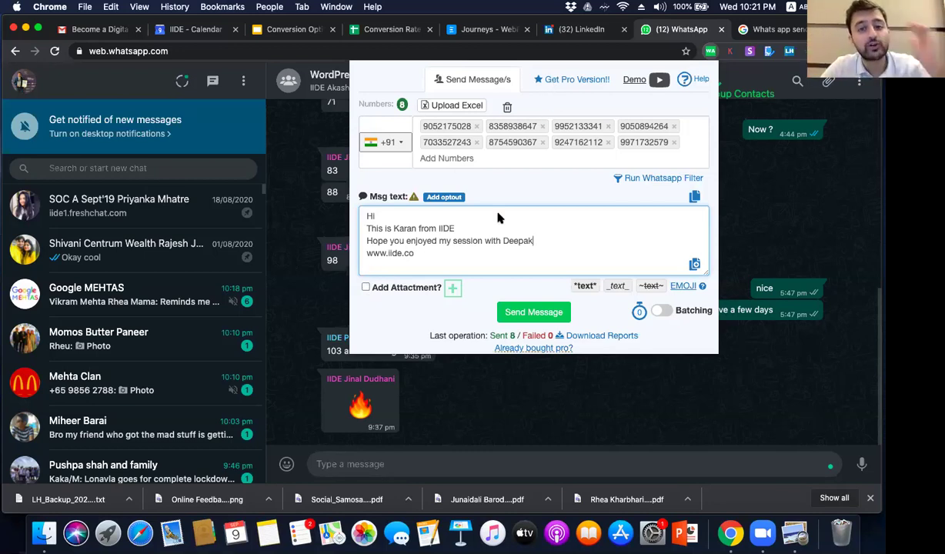
Step: Try an FNAME placeholder after the greeting "Hi" in the message text and remove it again
{"action": "left_click", "coordinate": [392, 218]}
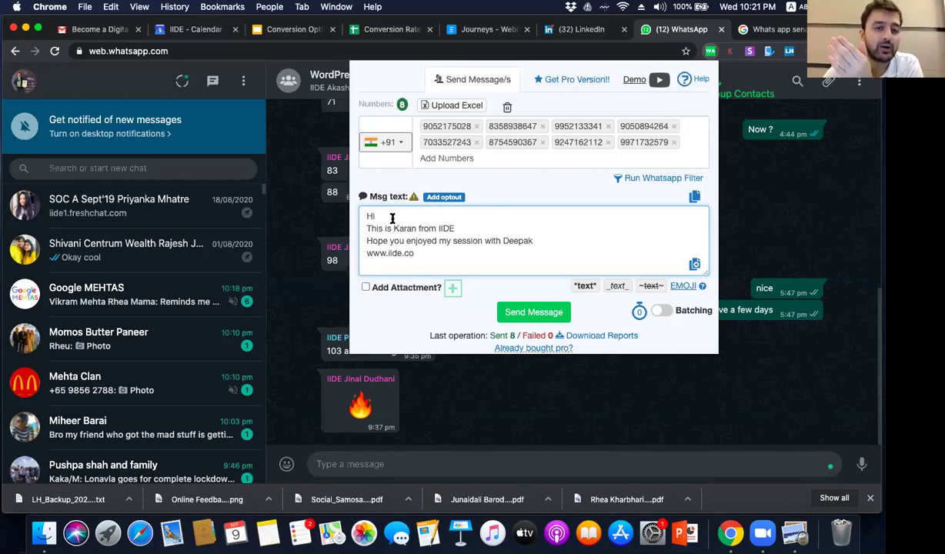
{"action": "type", "text": "FNAME"}
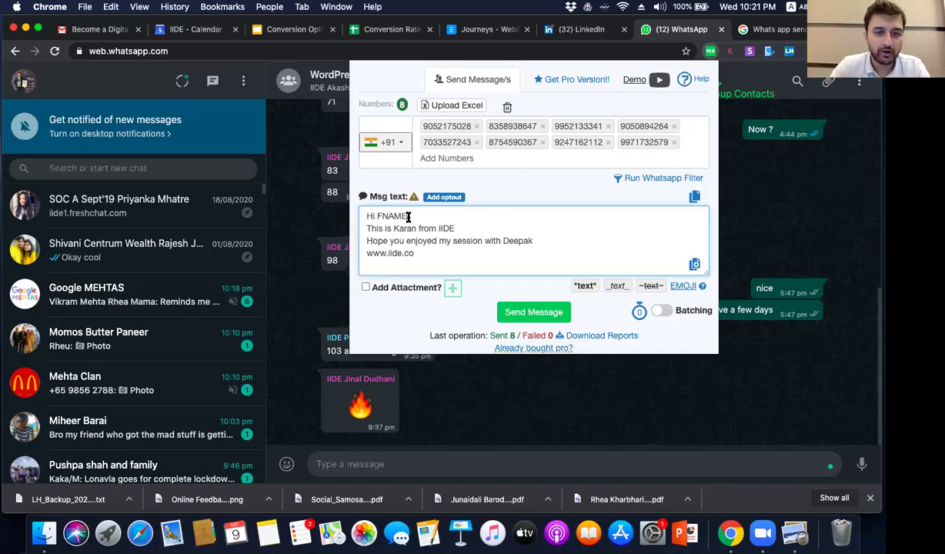
{"action": "key", "text": "BackSpace"}
{"action": "key", "text": "BackSpace"}
{"action": "key", "text": "BackSpace"}
{"action": "key", "text": "BackSpace"}
{"action": "key", "text": "BackSpace"}
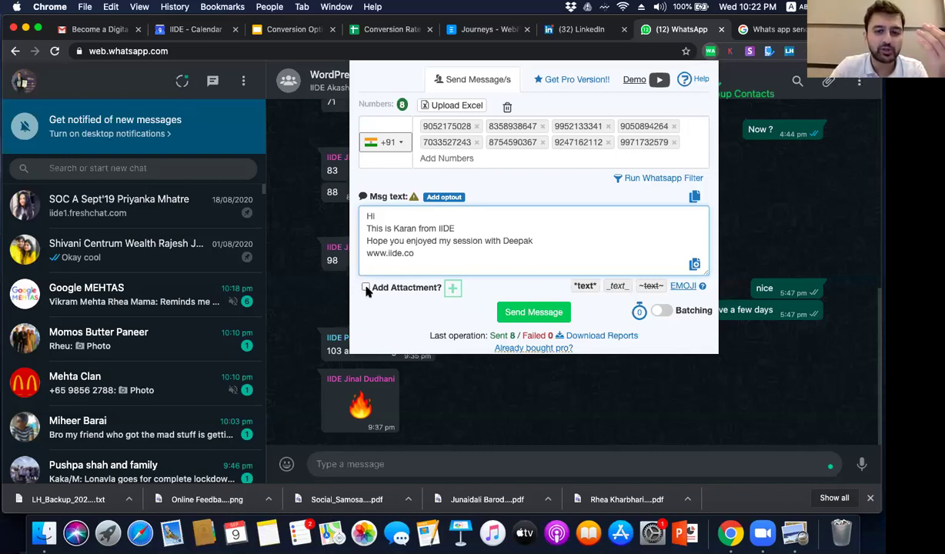
Step: Send the bulk message to all eight recipients in the list
{"action": "left_click", "coordinate": [537, 315]}
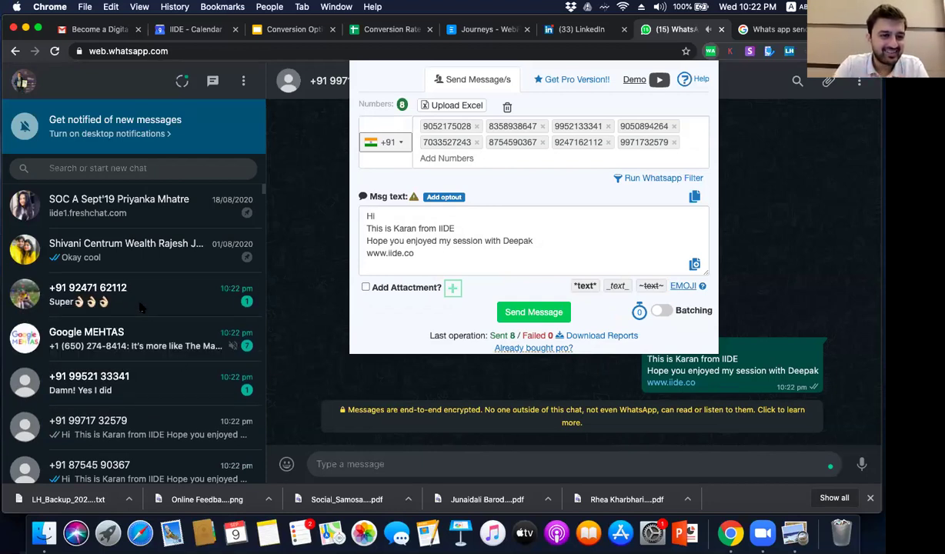
Step: Replace all recipients in the list with one new phone number and send the same message to it
{"action": "left_click", "coordinate": [477, 127]}
{"action": "left_click", "coordinate": [477, 127]}
{"action": "left_click", "coordinate": [477, 127]}
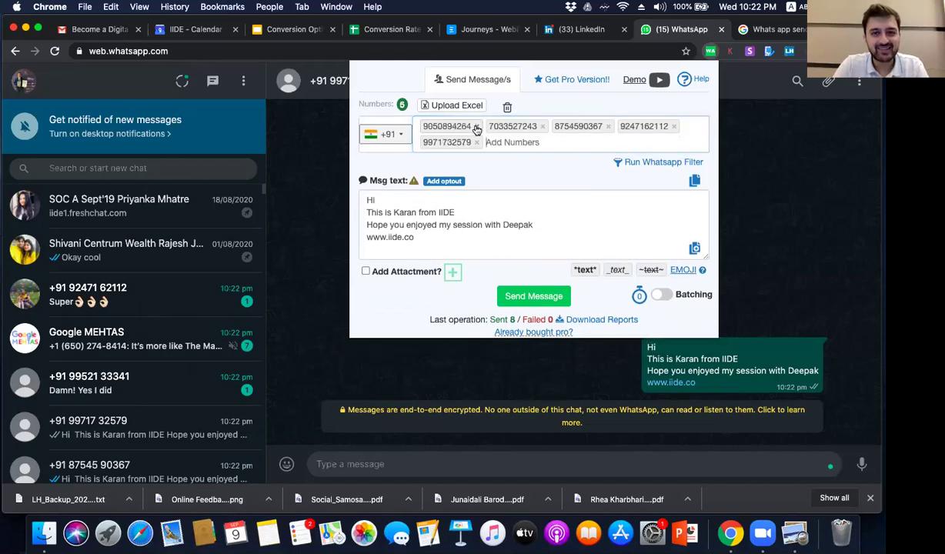
{"action": "left_click", "coordinate": [477, 127]}
{"action": "left_click", "coordinate": [477, 127]}
{"action": "left_click", "coordinate": [477, 127]}
{"action": "left_click", "coordinate": [477, 127]}
{"action": "left_click", "coordinate": [477, 127]}
{"action": "key", "text": "ctrl+v"}
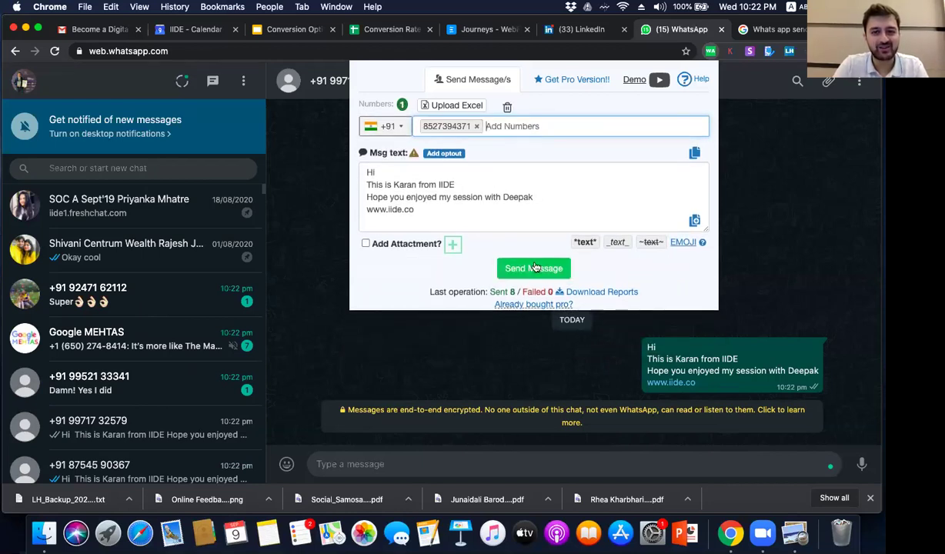
{"action": "left_click", "coordinate": [534, 268]}
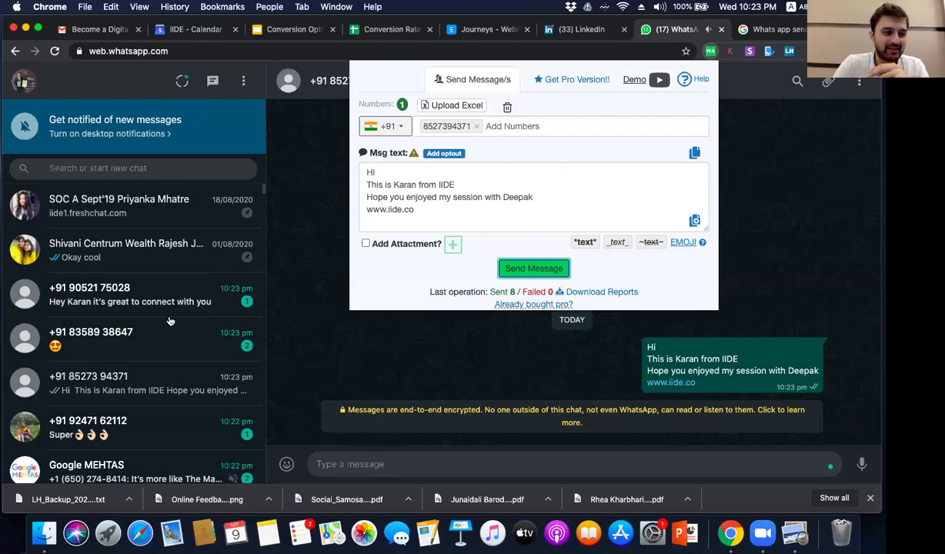
Step: Look through the recipients' replies in the WhatsApp chat list
{"action": "scroll", "coordinate": [170, 320], "scroll_direction": "down", "scroll_amount": 3}
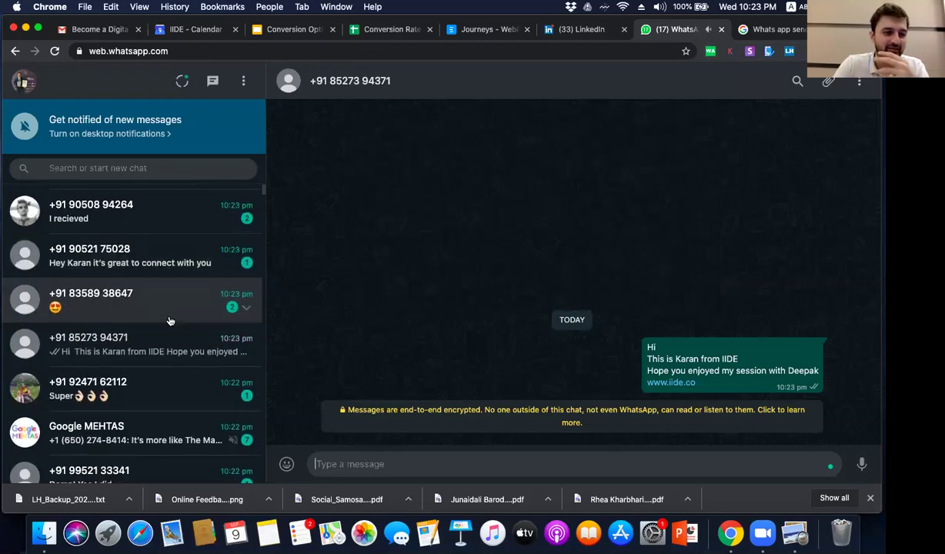
{"action": "scroll", "coordinate": [170, 320], "scroll_direction": "down", "scroll_amount": 5}
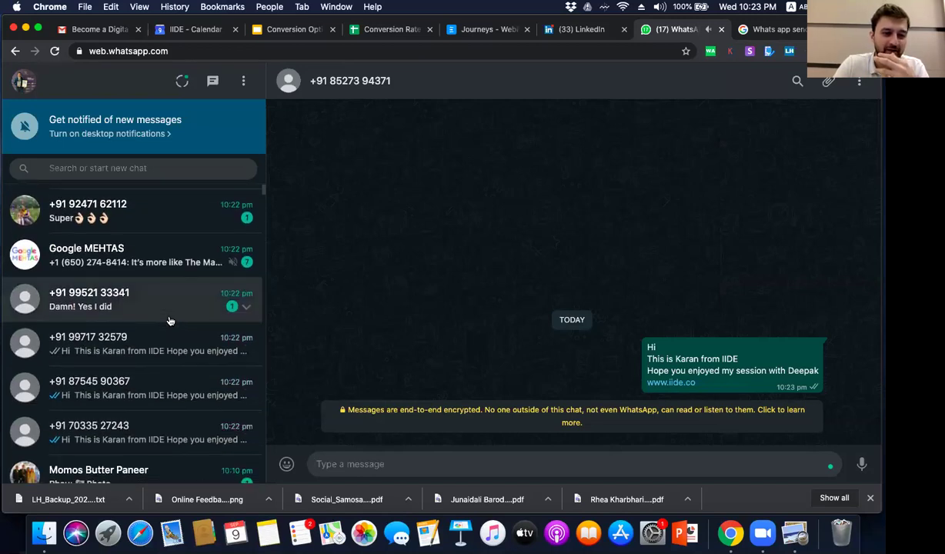
{"action": "scroll", "coordinate": [170, 320], "scroll_direction": "up", "scroll_amount": 5}
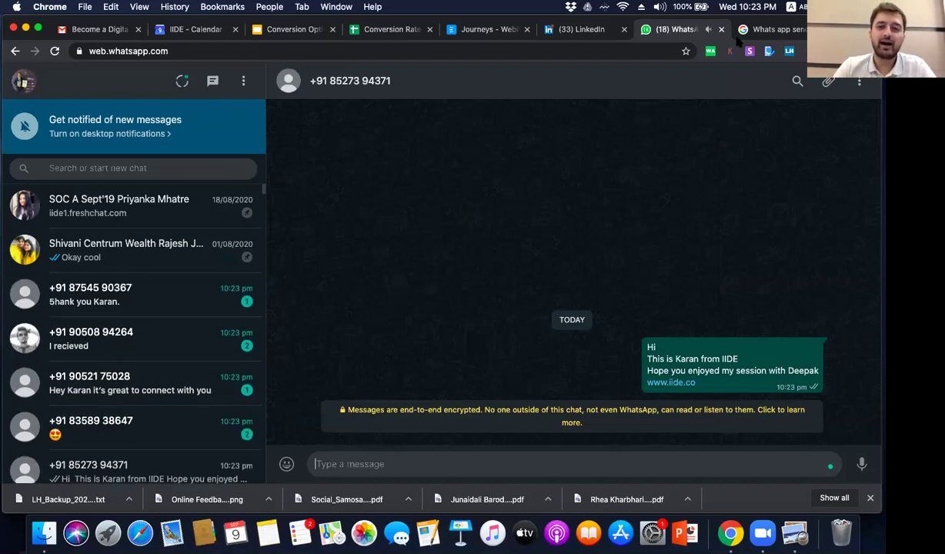
Step: Switch to the Google results and change the query to the suggestion "whatsapp sender google chrome extension"
{"action": "left_click", "coordinate": [779, 30]}
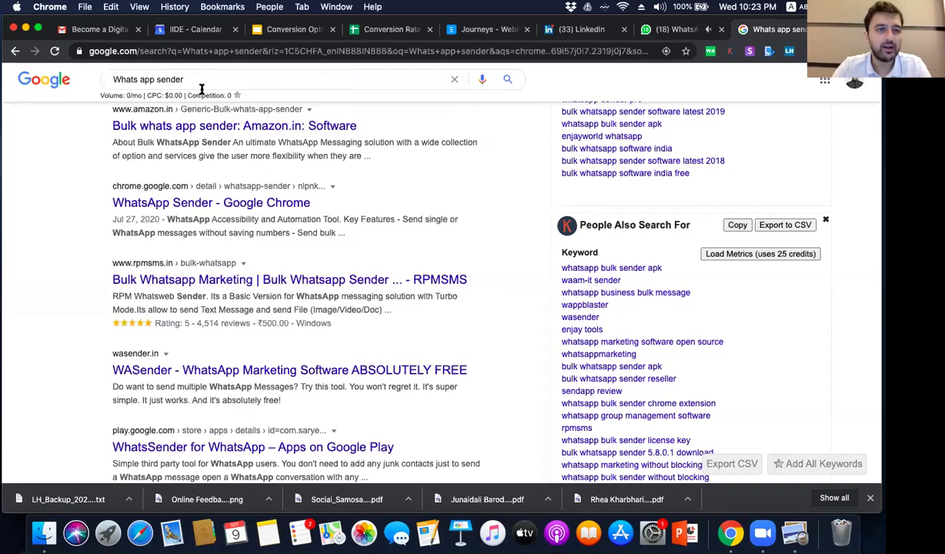
{"action": "scroll", "coordinate": [202, 86], "scroll_direction": "down", "scroll_amount": 5}
{"action": "left_click", "coordinate": [154, 79]}
{"action": "type", "text": "googl"}
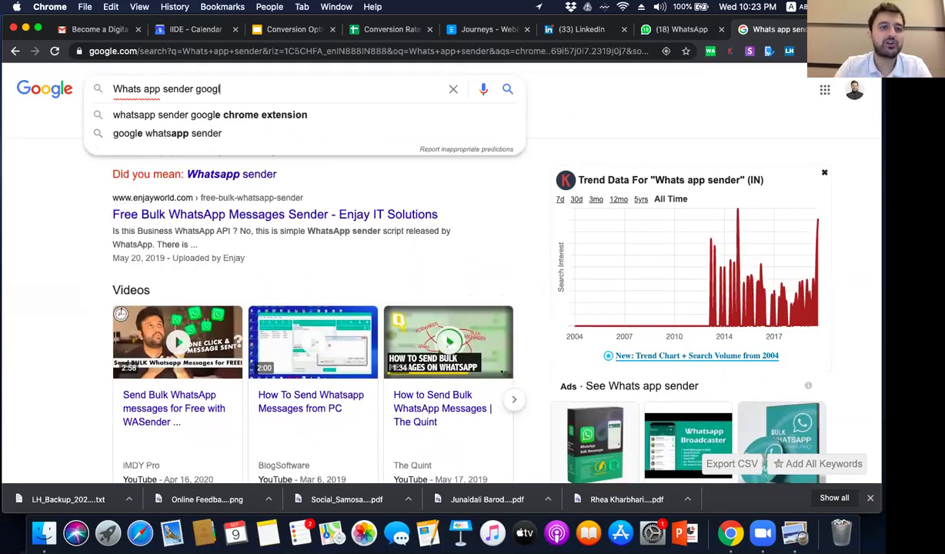
{"action": "key", "text": "Down"}
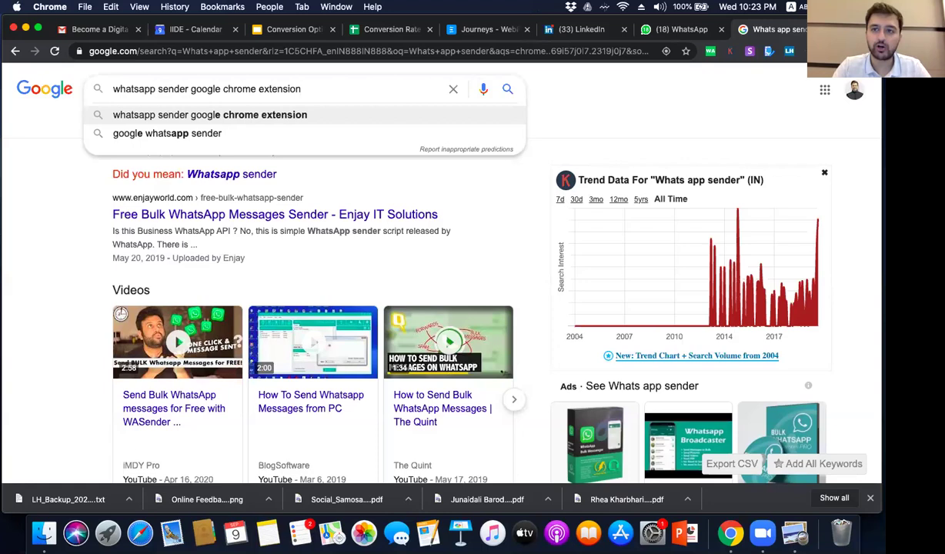
Step: Close the Google search page and switch to the Conversion Optimisation and Marketing Automation presentation
{"action": "key", "text": "super+w"}
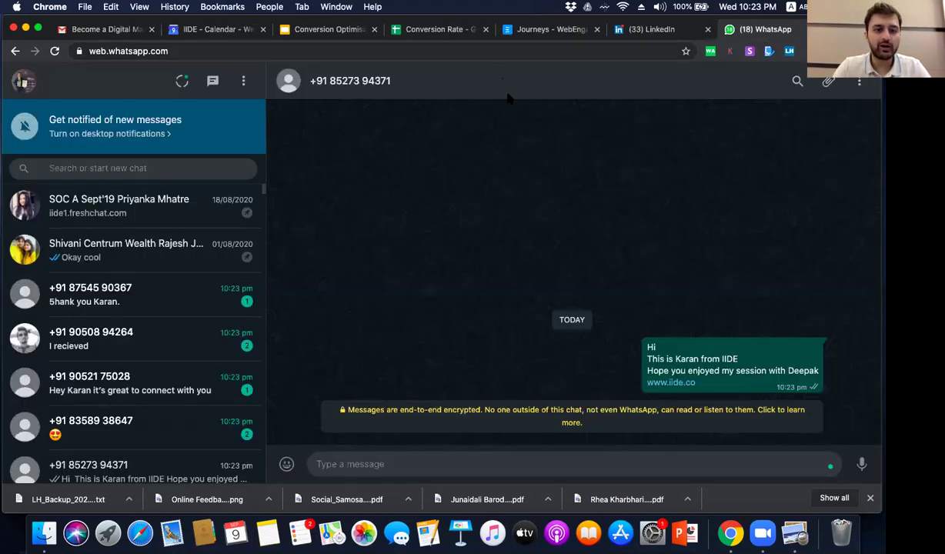
{"action": "left_click", "coordinate": [329, 29]}
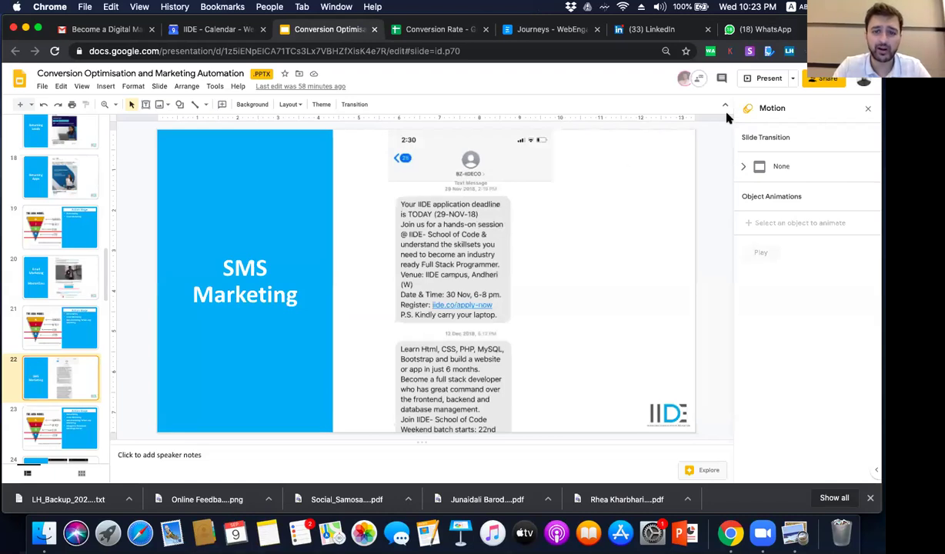